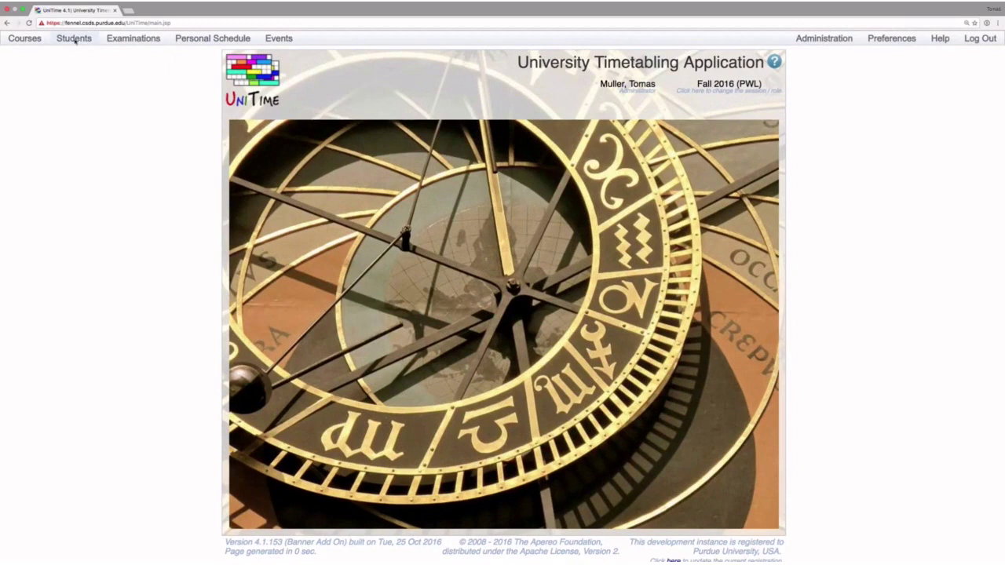
# Open the student Scheduling Assistant and switch to the student's account by looking the student up by first name.
pyautogui.click(74, 39)
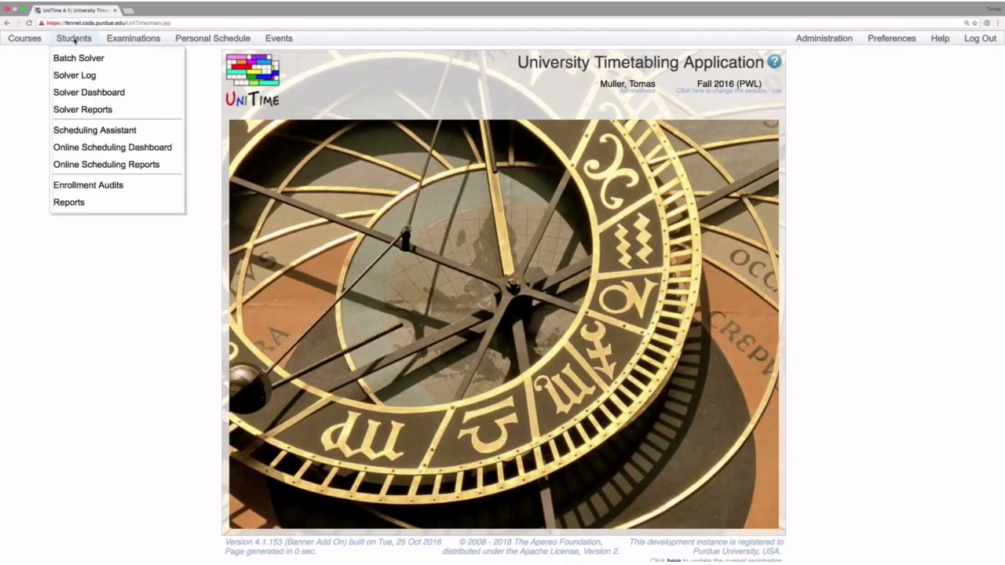
pyautogui.click(86, 123)
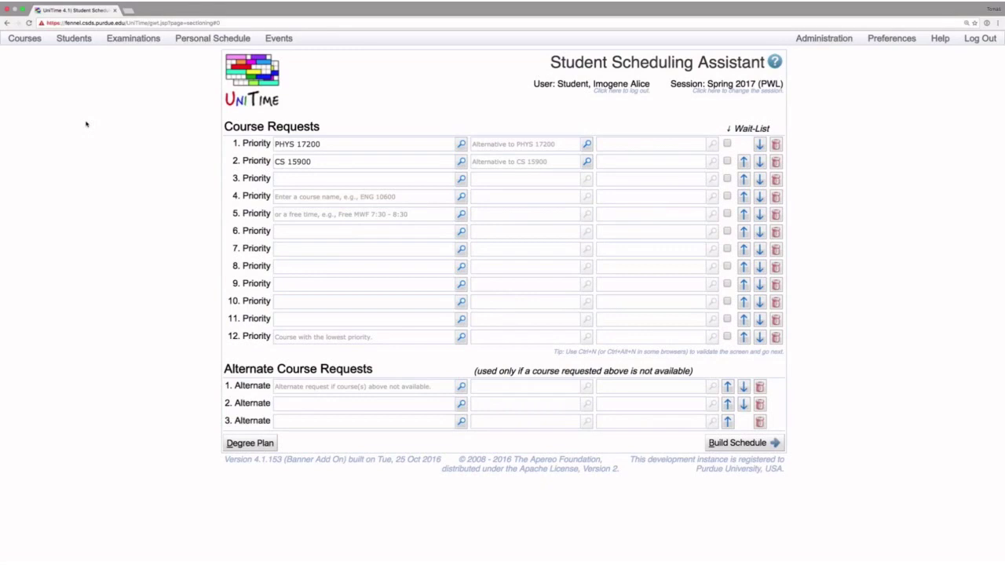
pyautogui.click(594, 89)
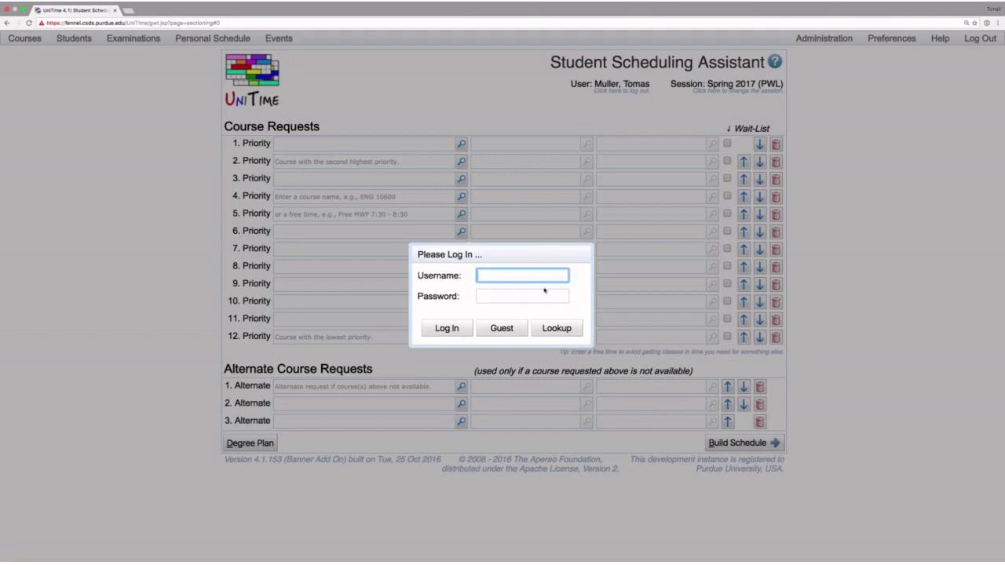
pyautogui.click(548, 325)
pyautogui.write('imog')
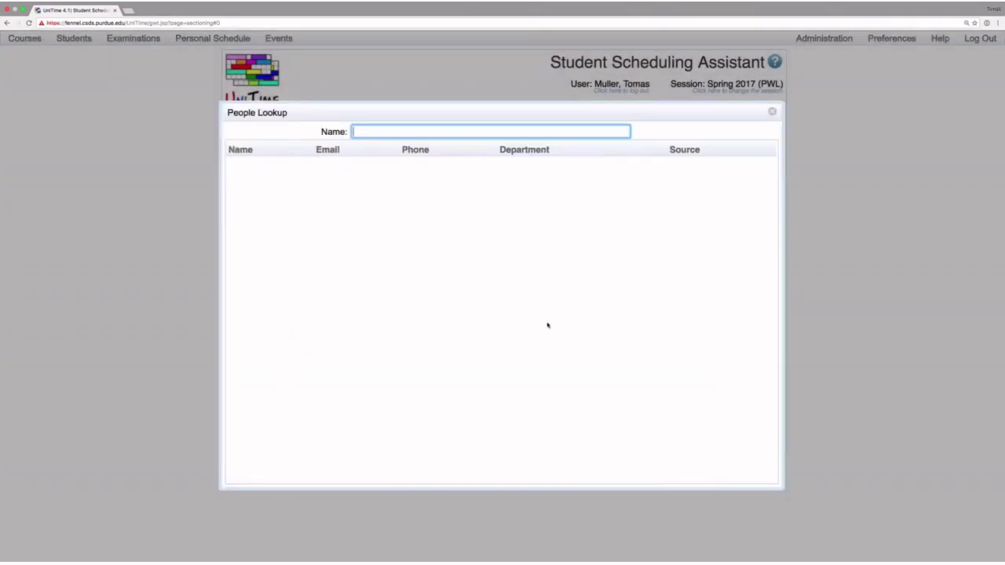
pyautogui.write('en')
pyautogui.press('Return')
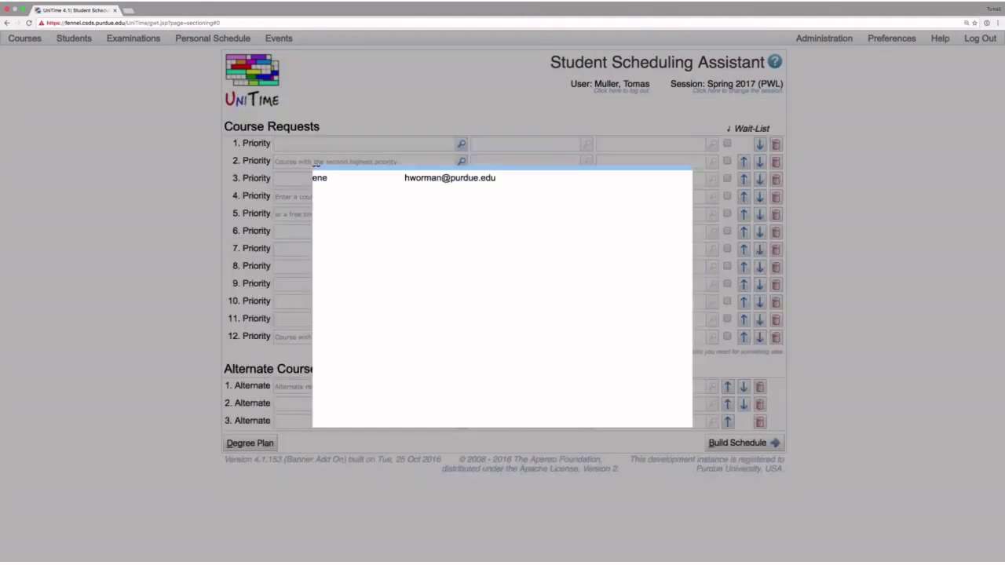
pyautogui.click(511, 318)
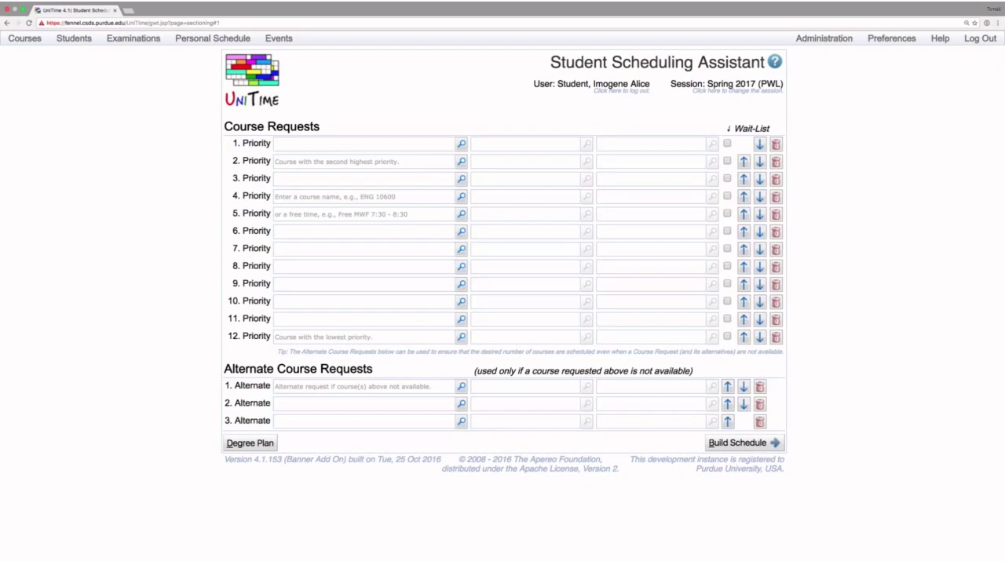
# Search for "engl" courses for the first priority request and examine the class list and details of ENGL 10800.
pyautogui.click(443, 147)
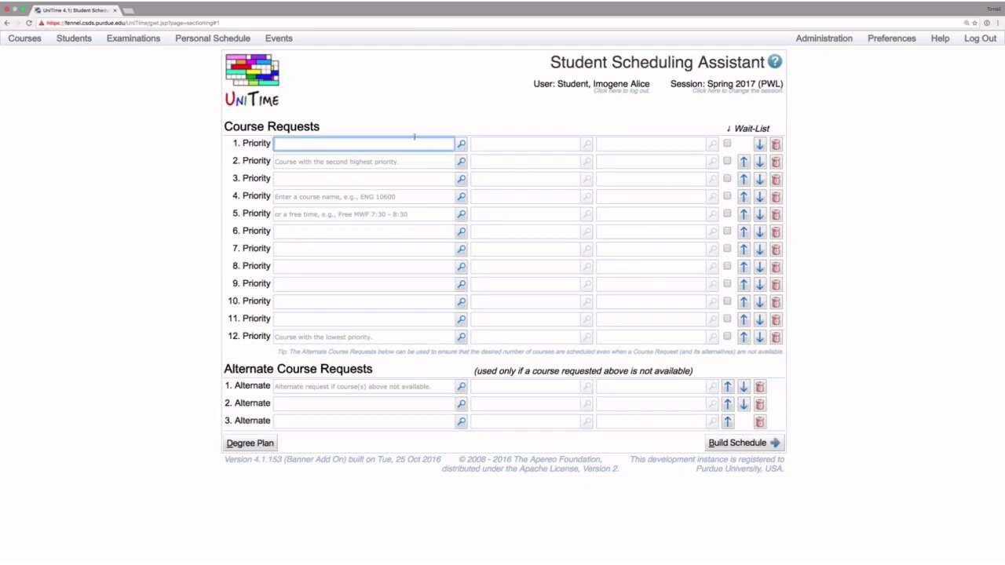
pyautogui.write('engl')
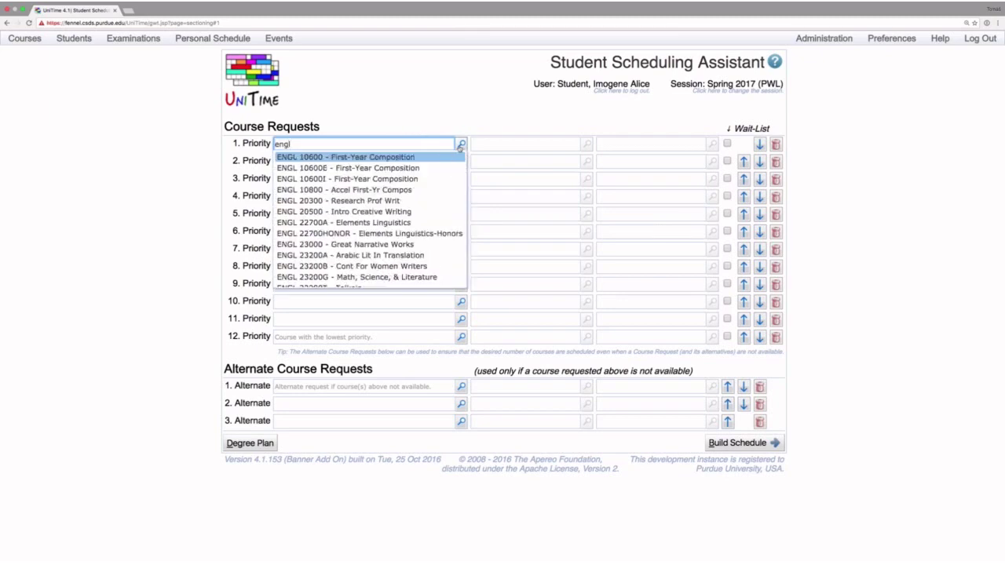
pyautogui.click(461, 144)
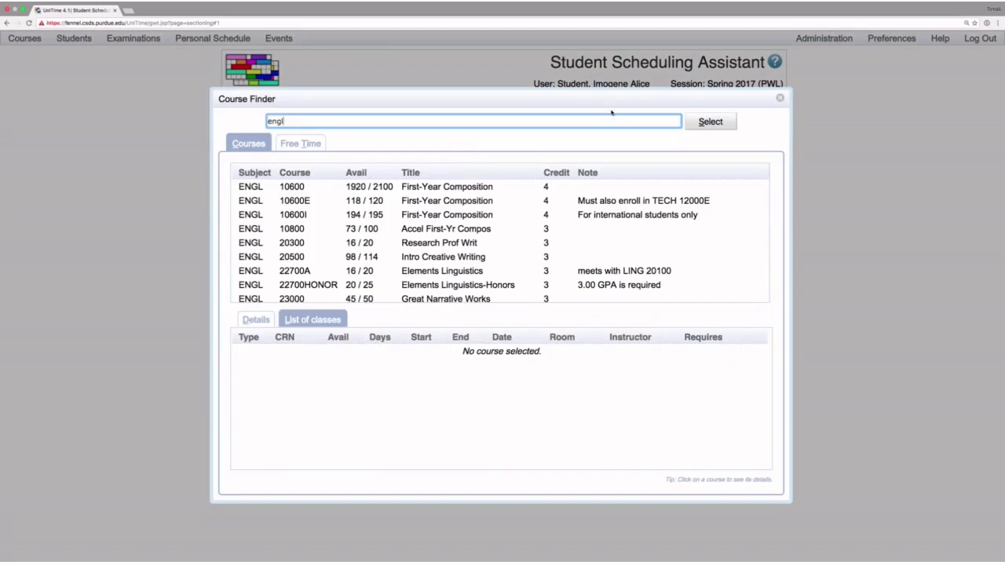
pyautogui.scroll(-2, 432, 232)
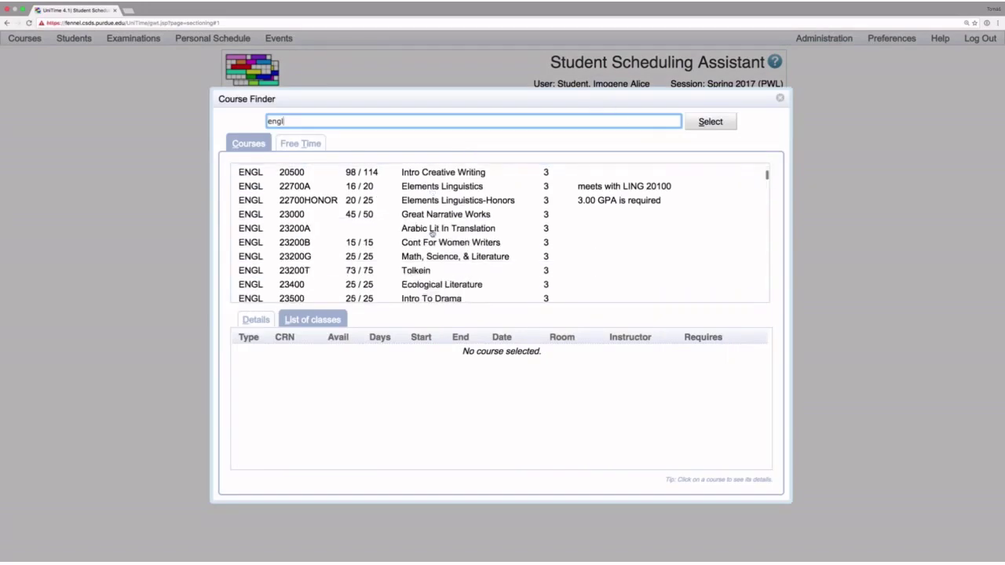
pyautogui.scroll(2, 432, 232)
pyautogui.click(432, 229)
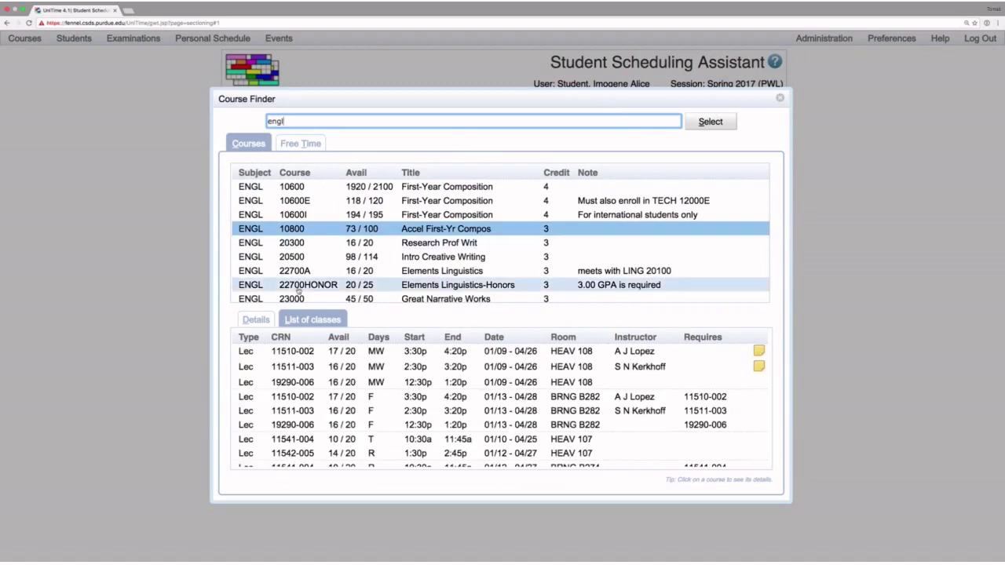
pyautogui.click(259, 319)
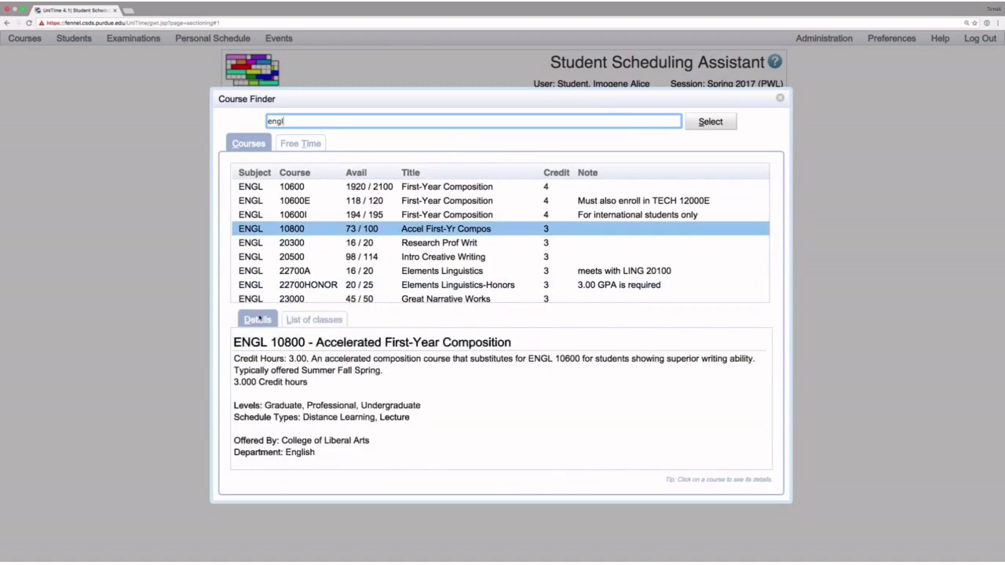
pyautogui.click(304, 320)
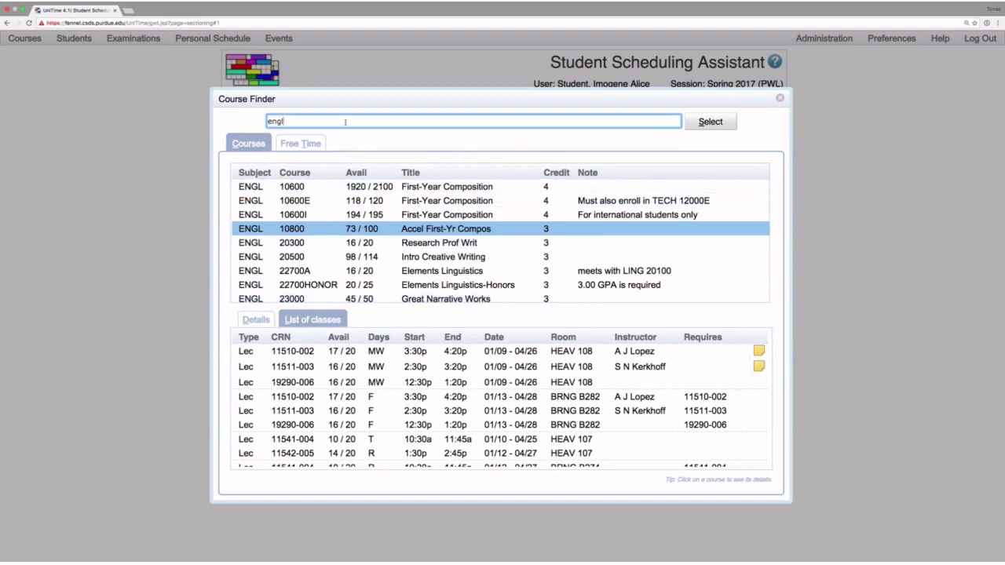
# Search the Course Finder for "drawing" and select AD 11300 Basic Drawing as the first priority course.
pyautogui.doubleClick(346, 122)
pyautogui.write('drawi')
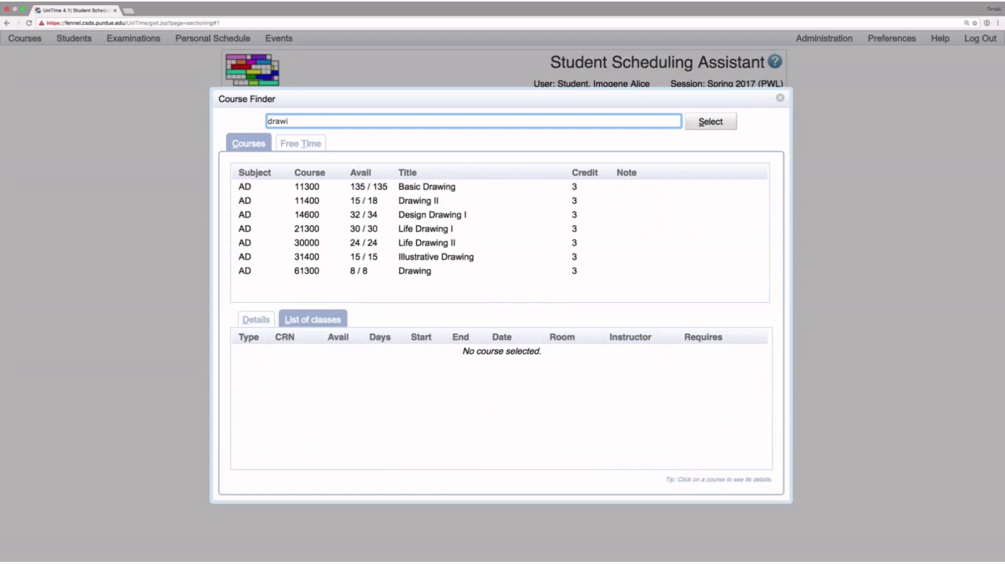
pyautogui.write('ng')
pyautogui.press('Down')
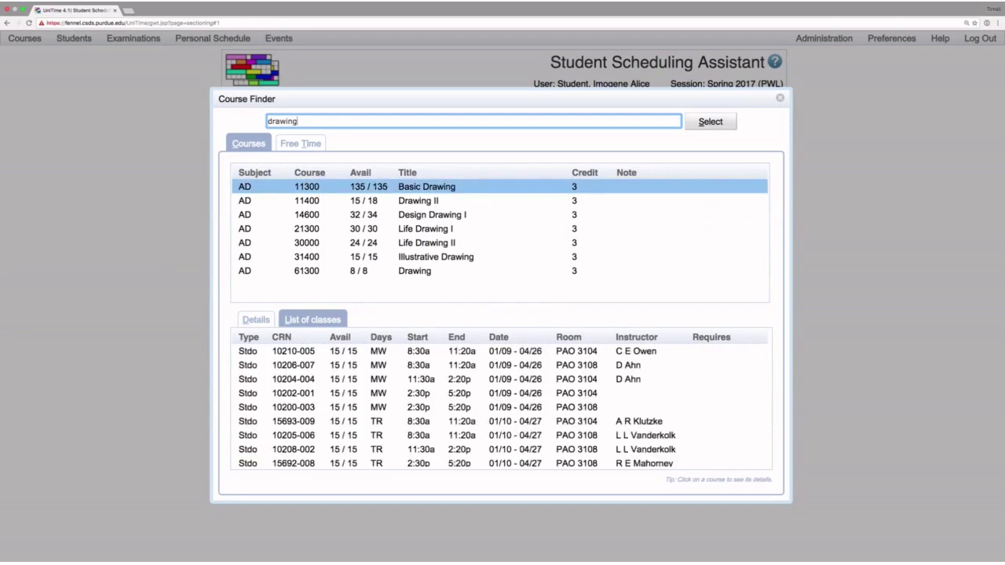
pyautogui.click(266, 319)
pyautogui.click(298, 320)
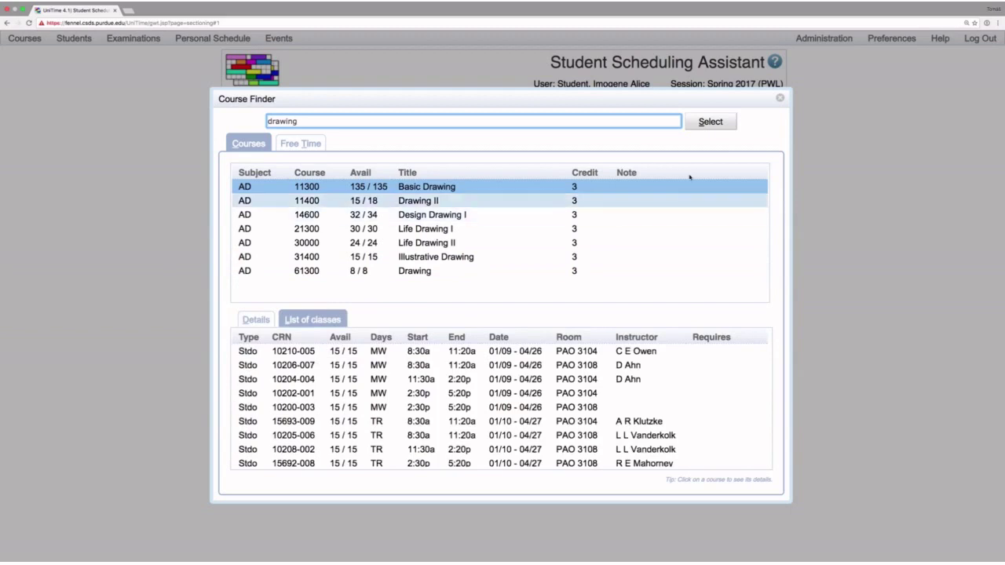
pyautogui.click(711, 122)
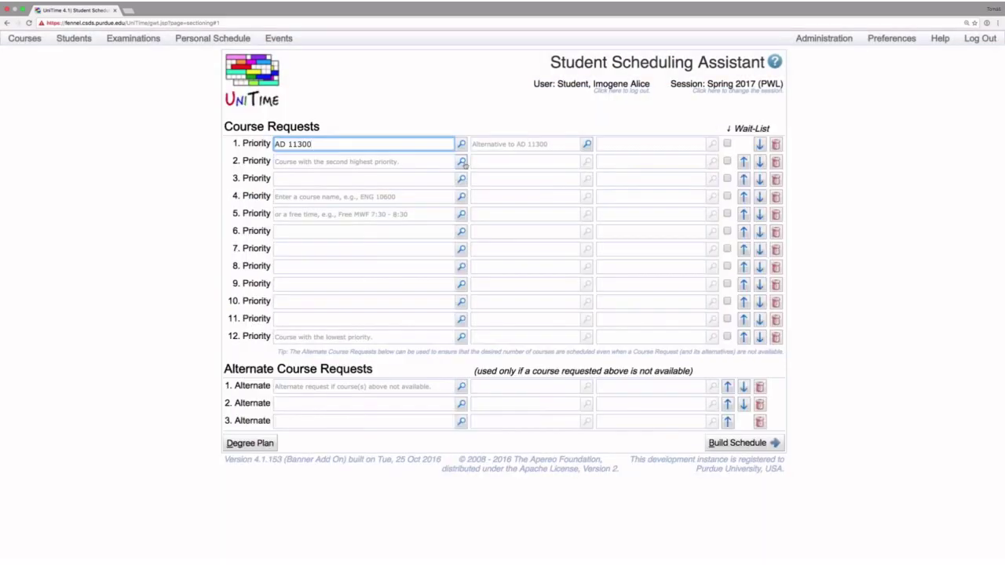
# Request free time from 7:30a to 8:30a, Monday to Friday, as the second priority.
pyautogui.click(462, 162)
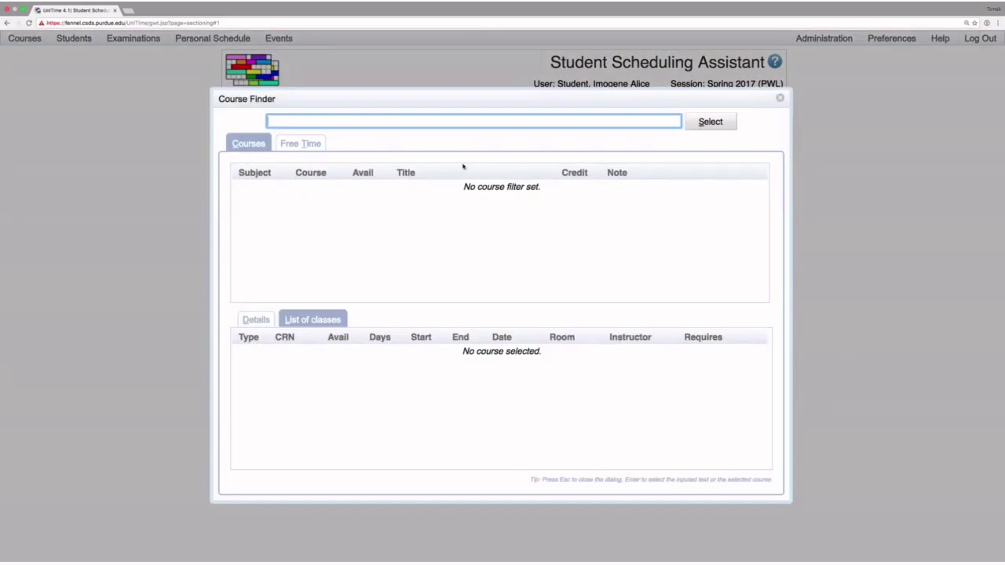
pyautogui.click(312, 143)
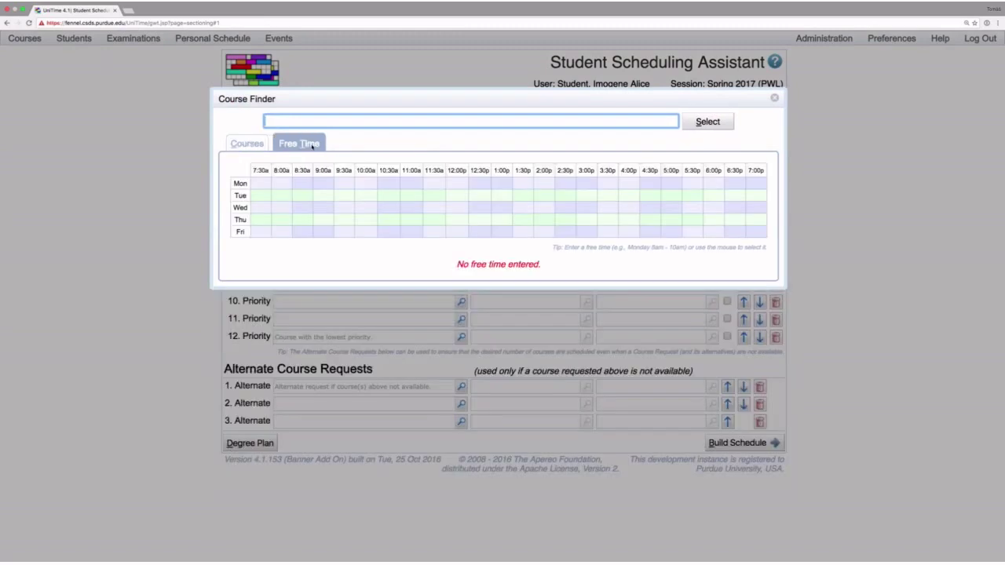
pyautogui.moveTo(259, 186); pyautogui.dragTo(288, 231)
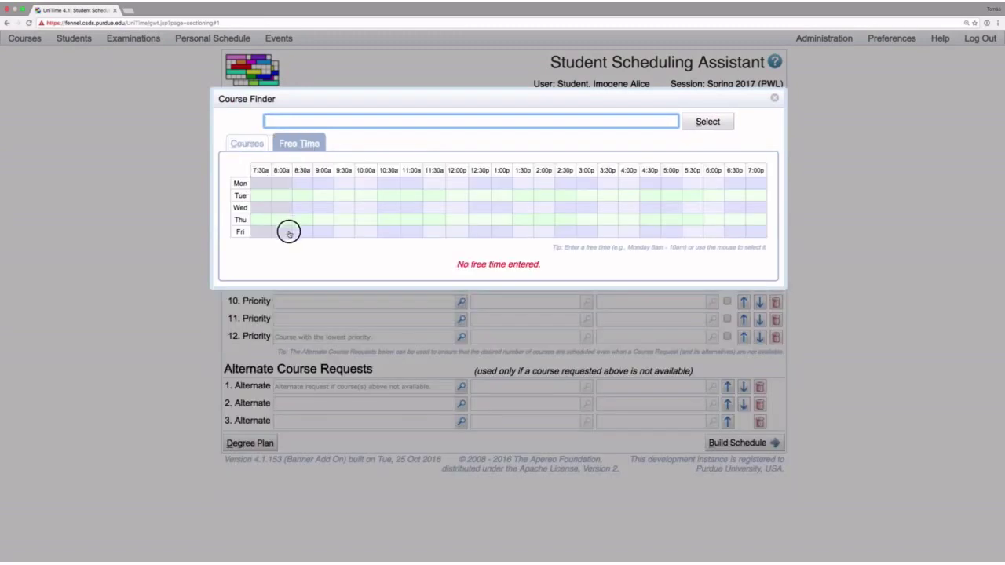
pyautogui.click(283, 221)
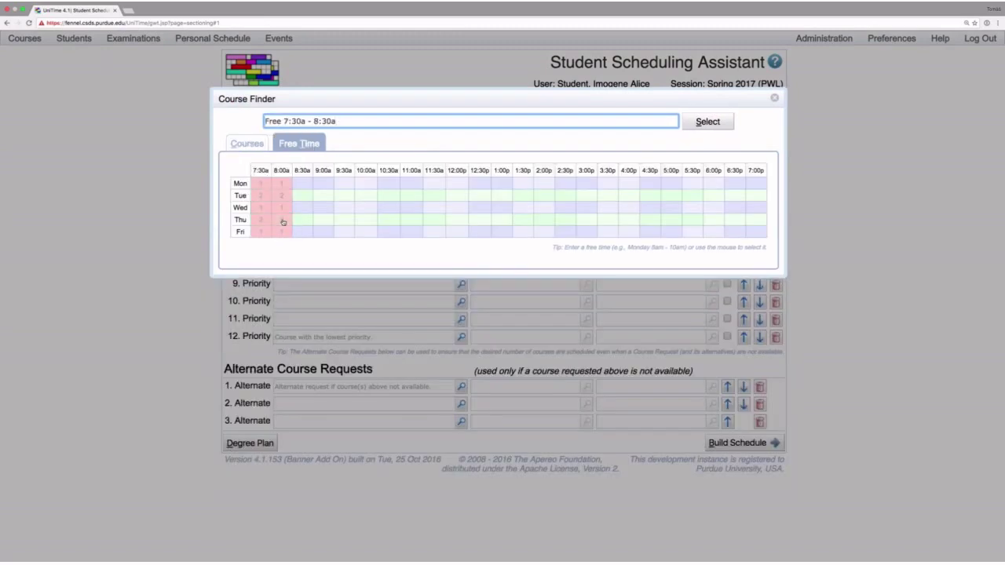
pyautogui.click(707, 124)
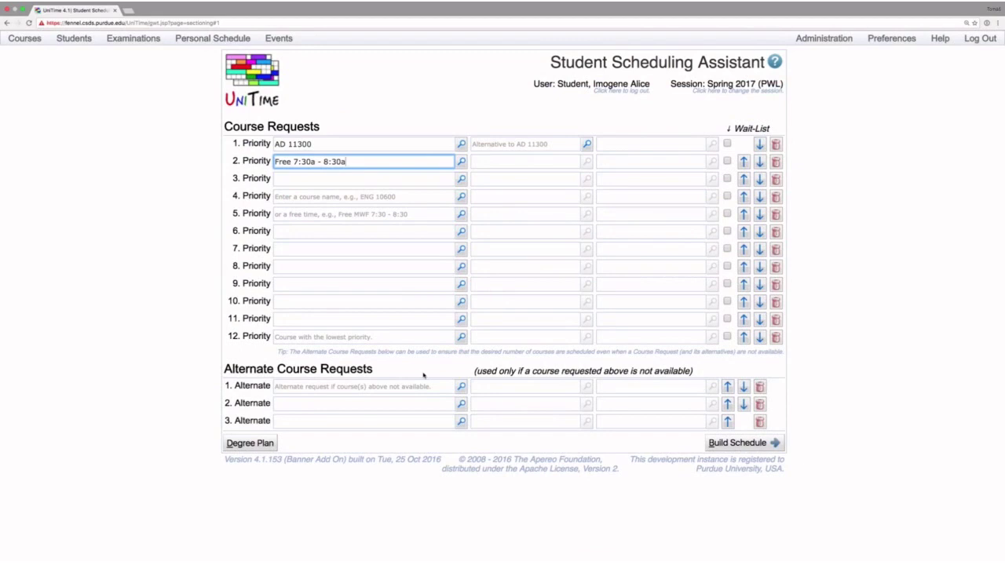
# In the student's degree plan, choose MA 16200 for the math requirement and review its class list and course details.
pyautogui.click(249, 443)
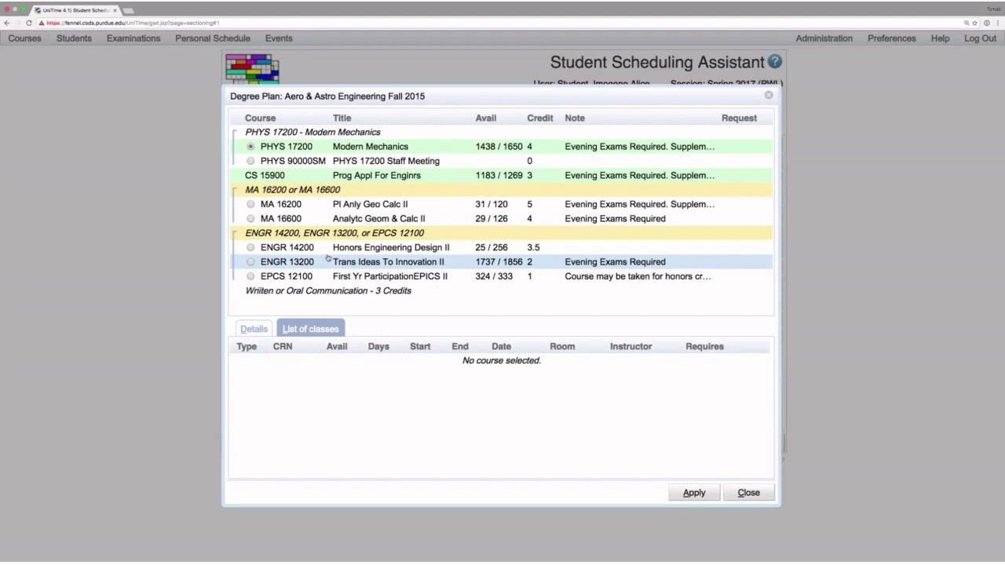
pyautogui.click(318, 179)
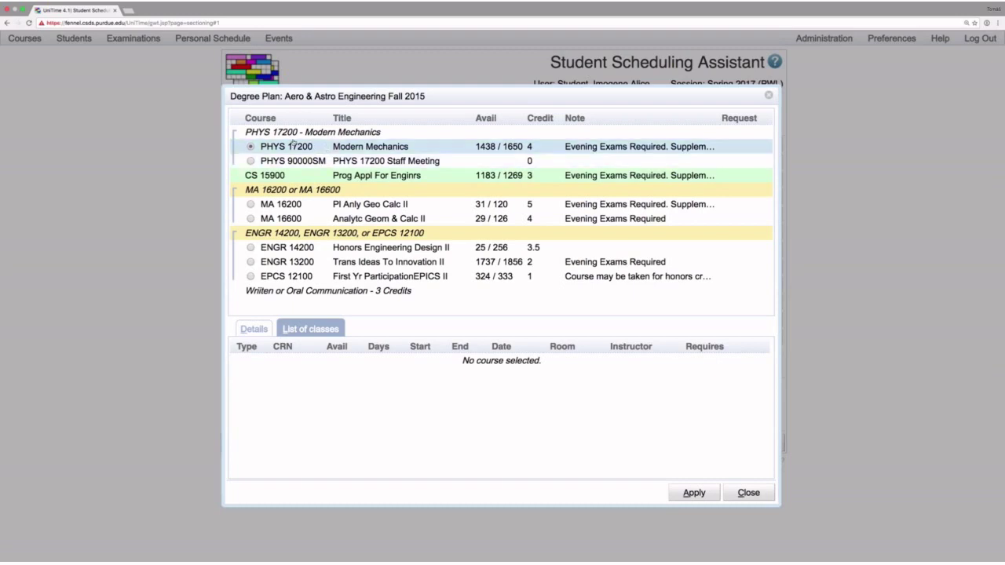
pyautogui.click(289, 205)
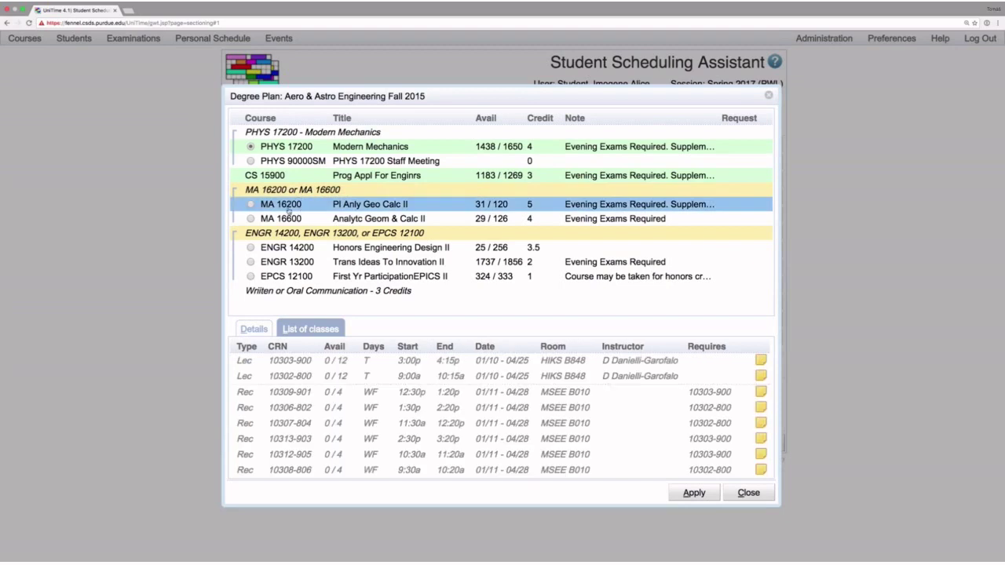
pyautogui.click(250, 204)
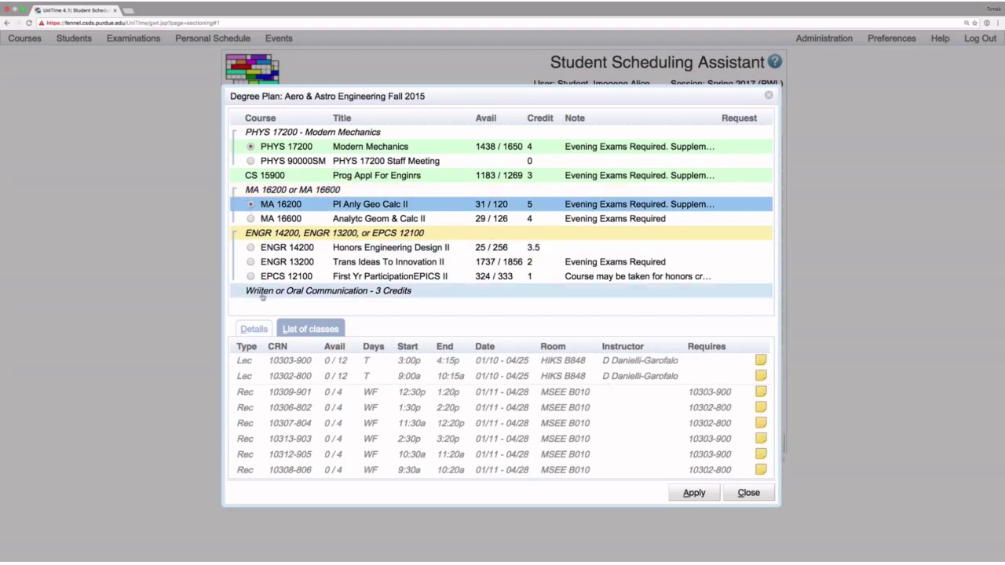
pyautogui.scroll(-1, 360, 414)
pyautogui.scroll(-10, 361, 416)
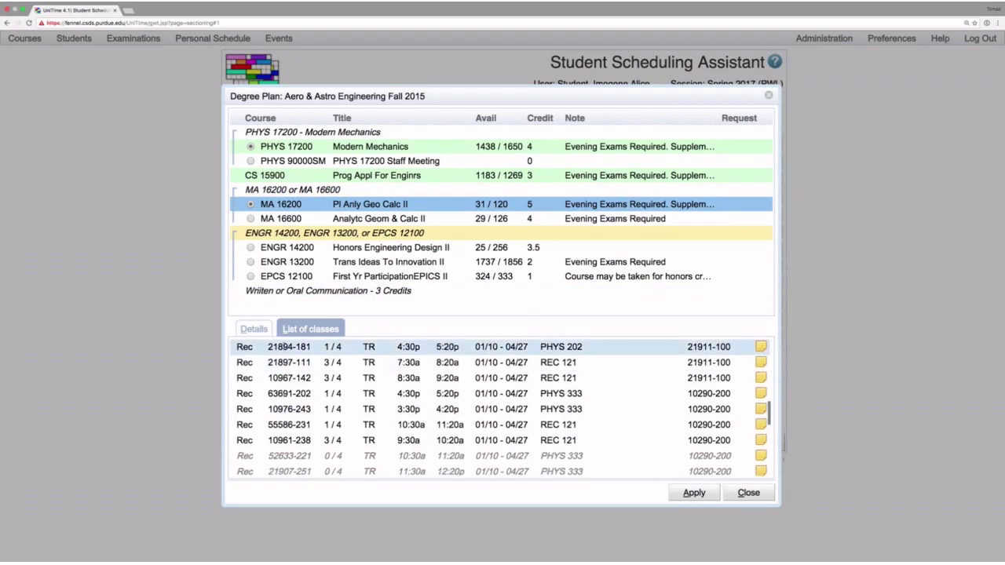
pyautogui.click(252, 329)
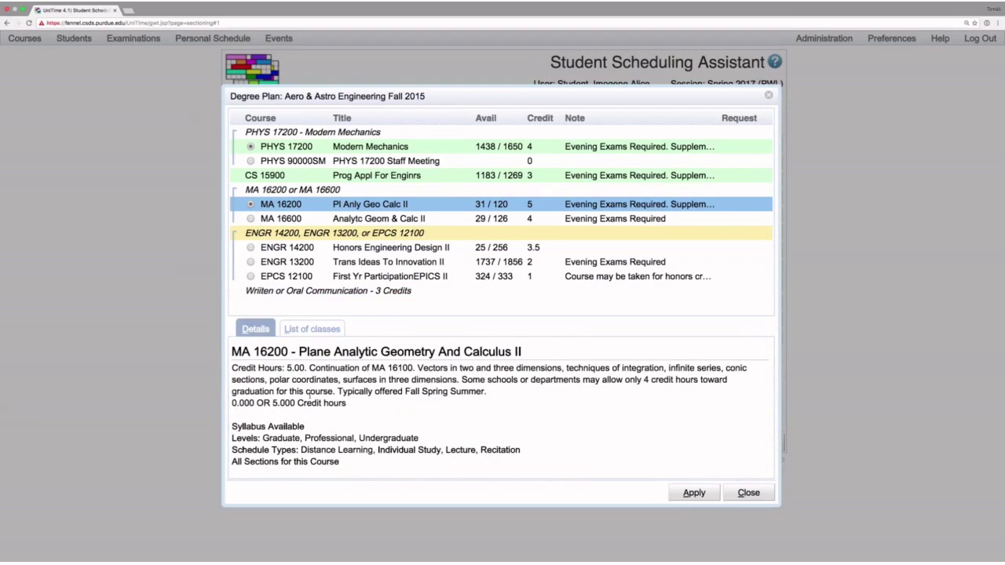
pyautogui.scroll(-4, 309, 396)
pyautogui.scroll(4, 307, 394)
# Choose ENGR 13200 for the engineering requirement and apply the degree plan to the course requests.
pyautogui.click(251, 248)
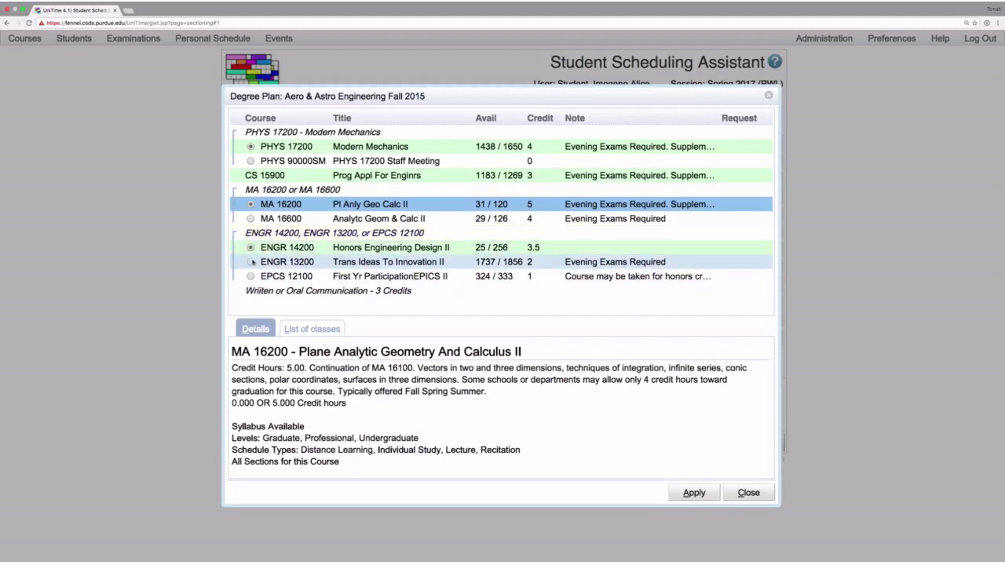
pyautogui.click(251, 263)
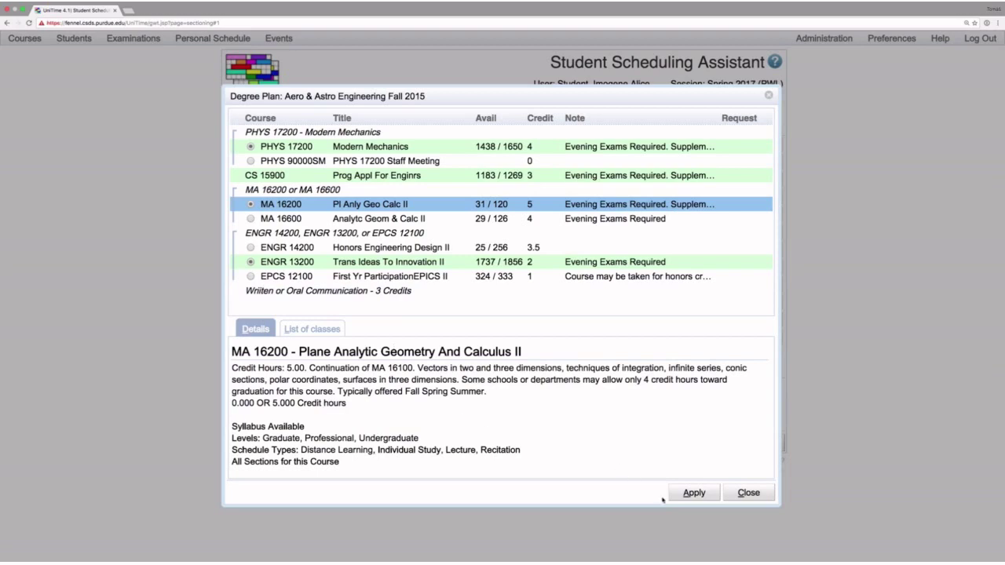
pyautogui.click(689, 493)
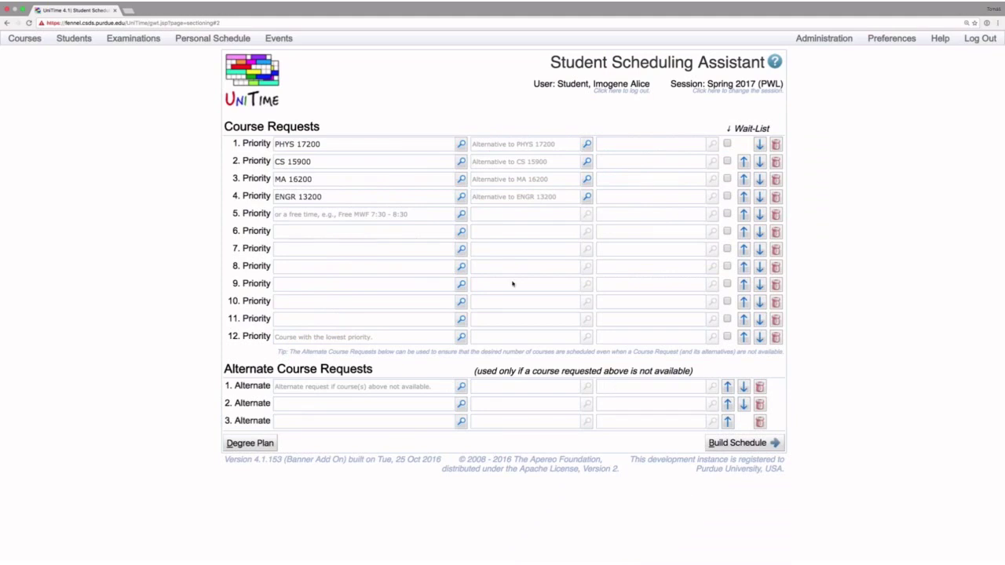
# Search the Course Finder for "communication" and select AD 13000 Interior Design Communication as the fifth priority course.
pyautogui.click(427, 216)
pyautogui.write('commi')
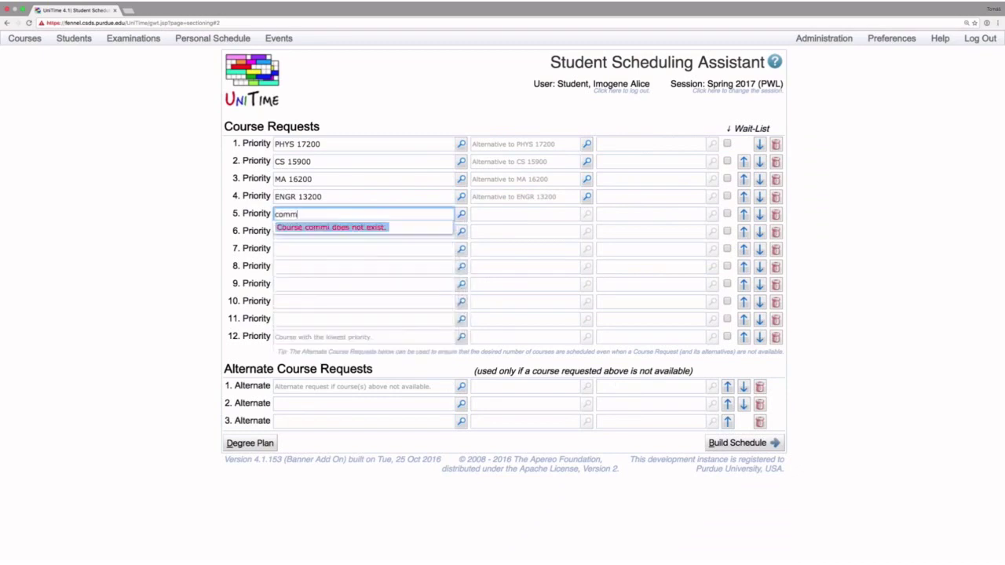
pyautogui.press('BackSpace')
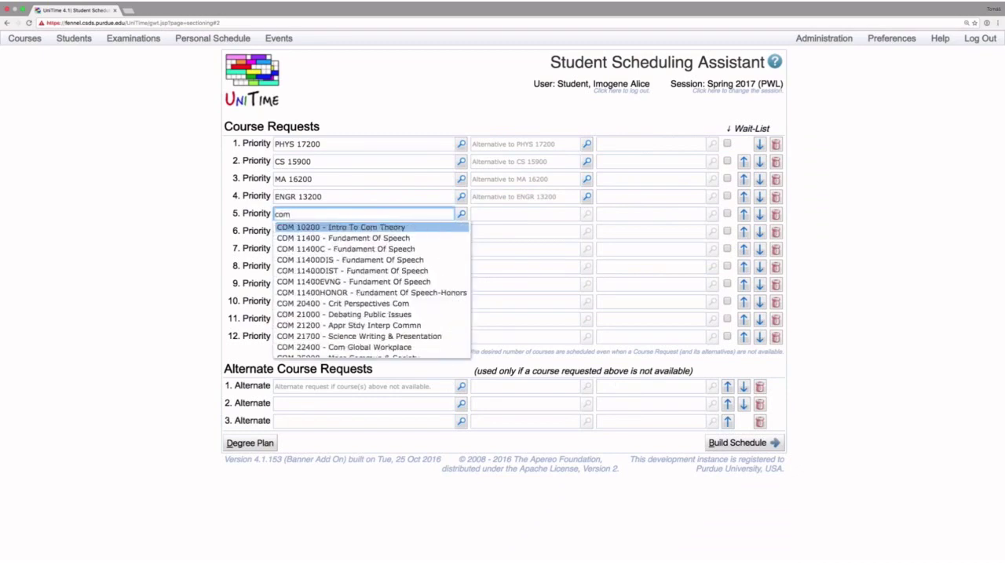
pyautogui.write('municat')
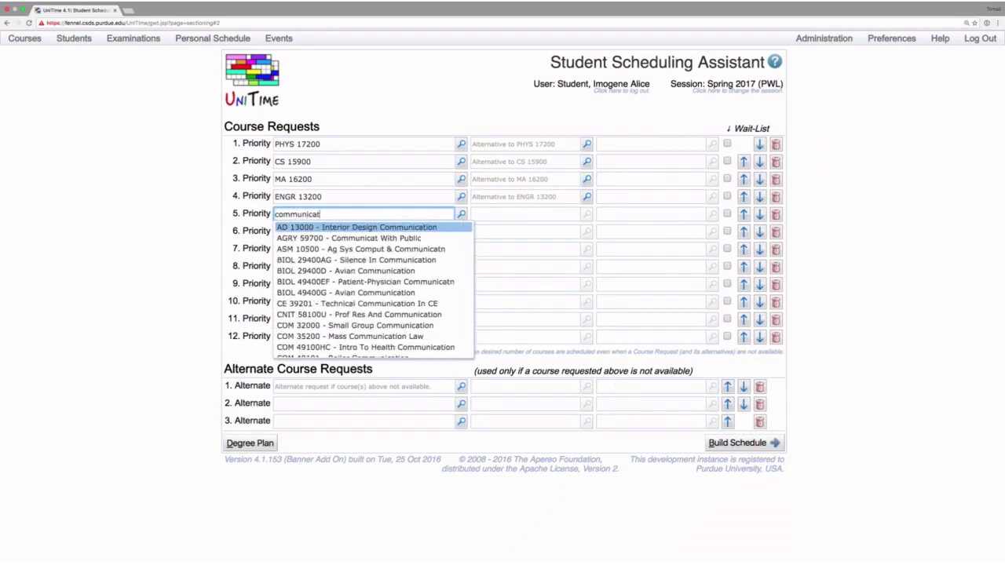
pyautogui.write('ion')
pyautogui.click(461, 215)
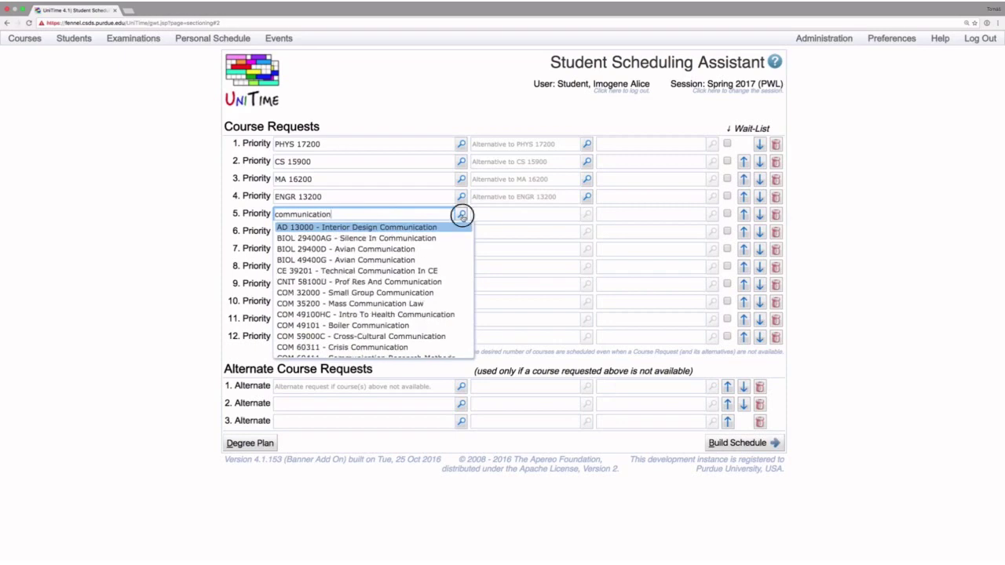
pyautogui.click(411, 193)
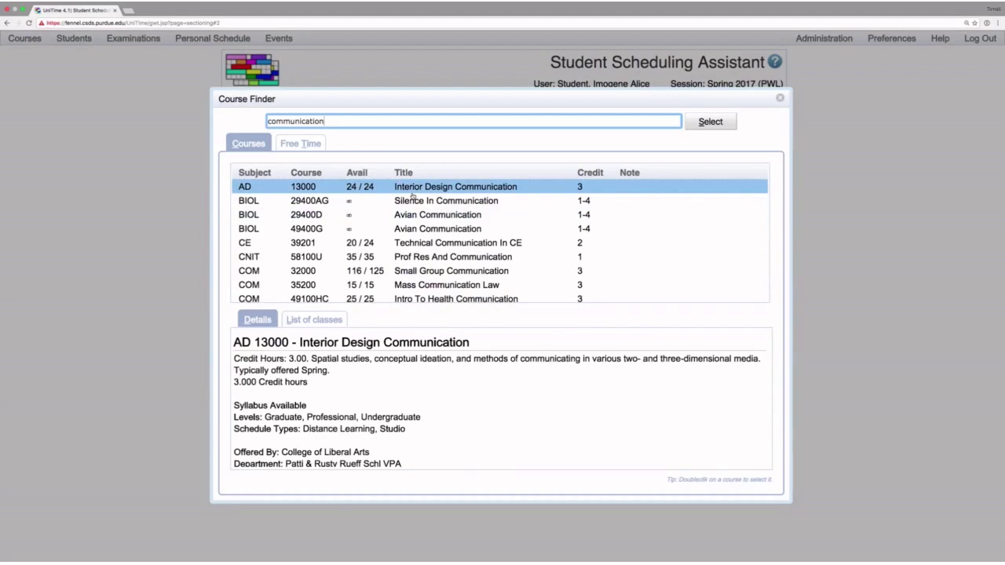
pyautogui.doubleClick(412, 193)
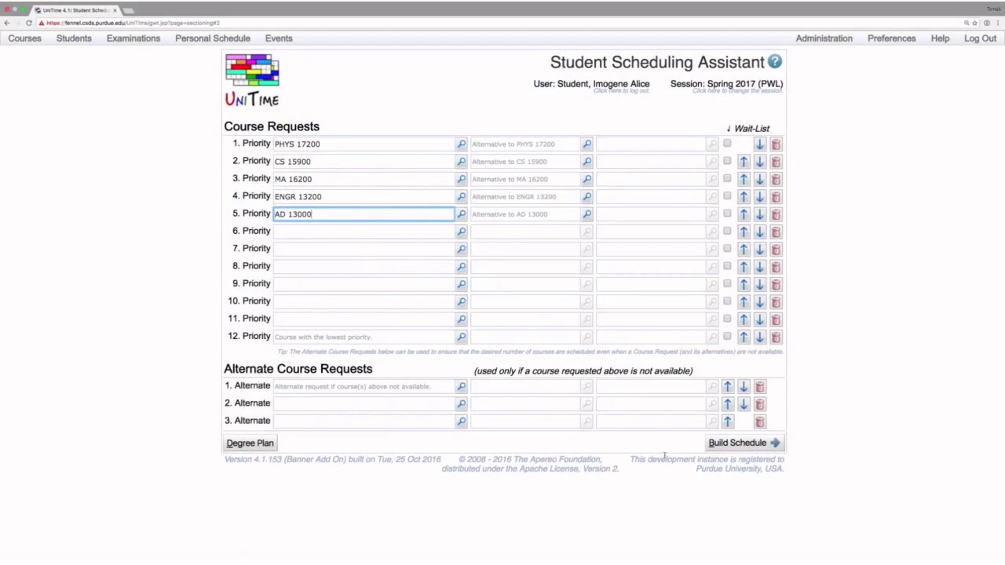
# Build the schedule from the course requests and display it as a time grid.
pyautogui.click(716, 449)
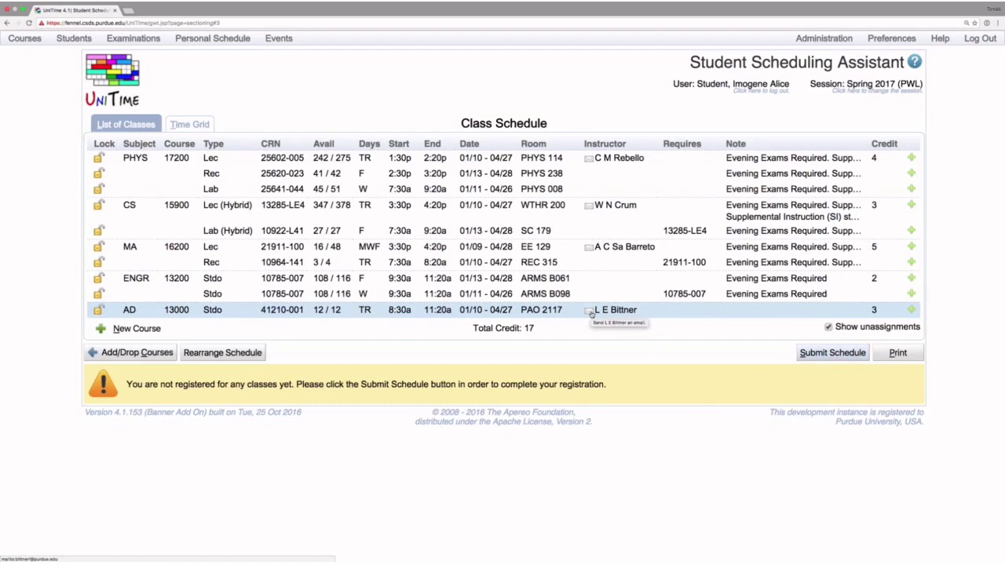
pyautogui.click(190, 127)
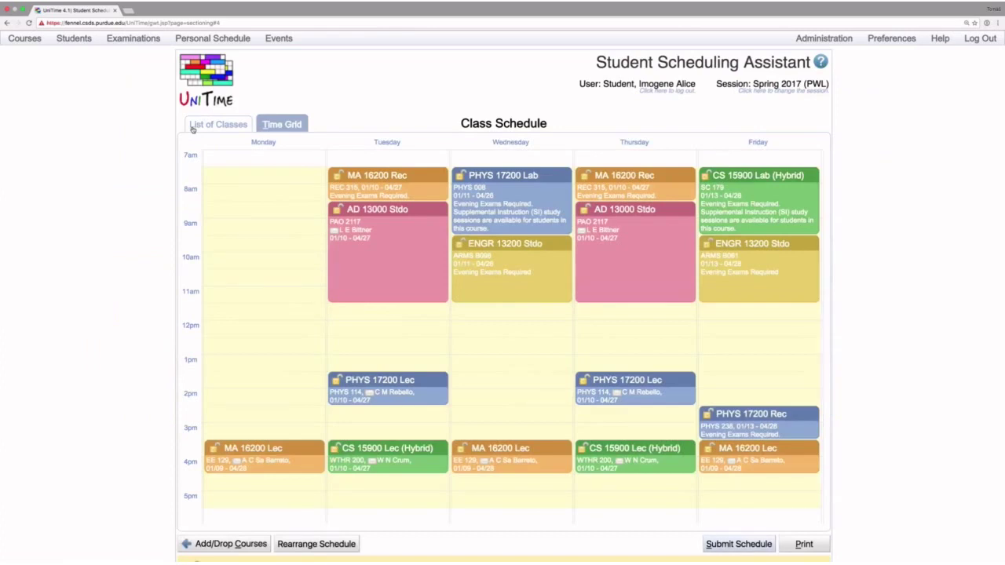
pyautogui.click(192, 130)
pyautogui.click(201, 126)
# Replace the MA 16200 classes with the alternative pairing a MWF 12:30p - 1:20p lecture and a TR 7:30a - 8:20a recitation in PHYS 110.
pyautogui.click(407, 177)
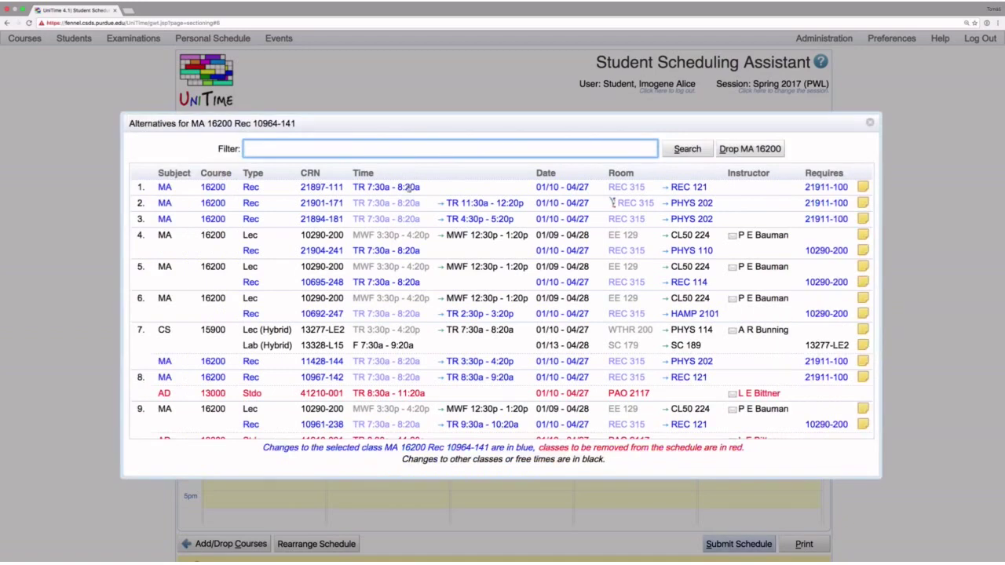
pyautogui.moveTo(409, 190)
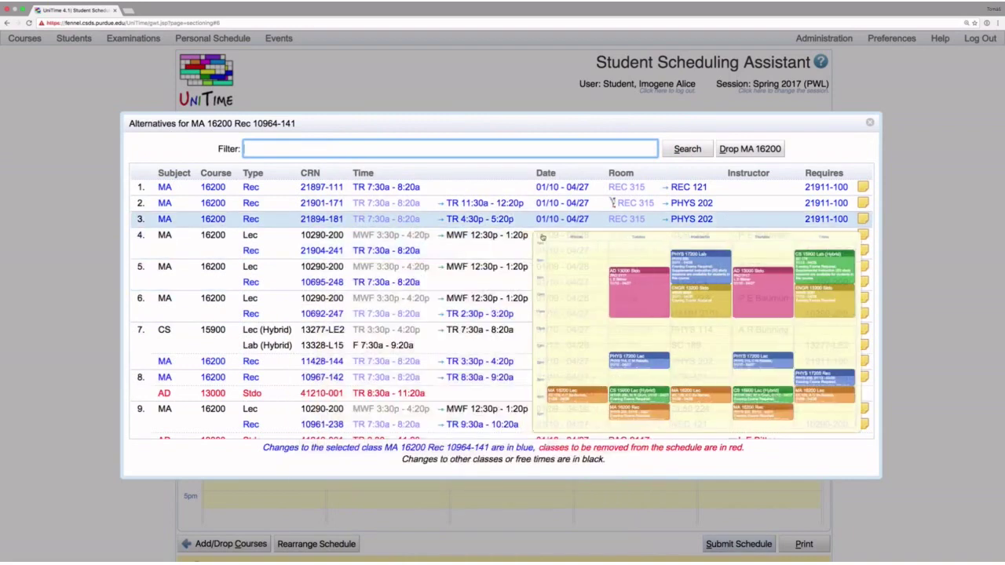
pyautogui.click(464, 255)
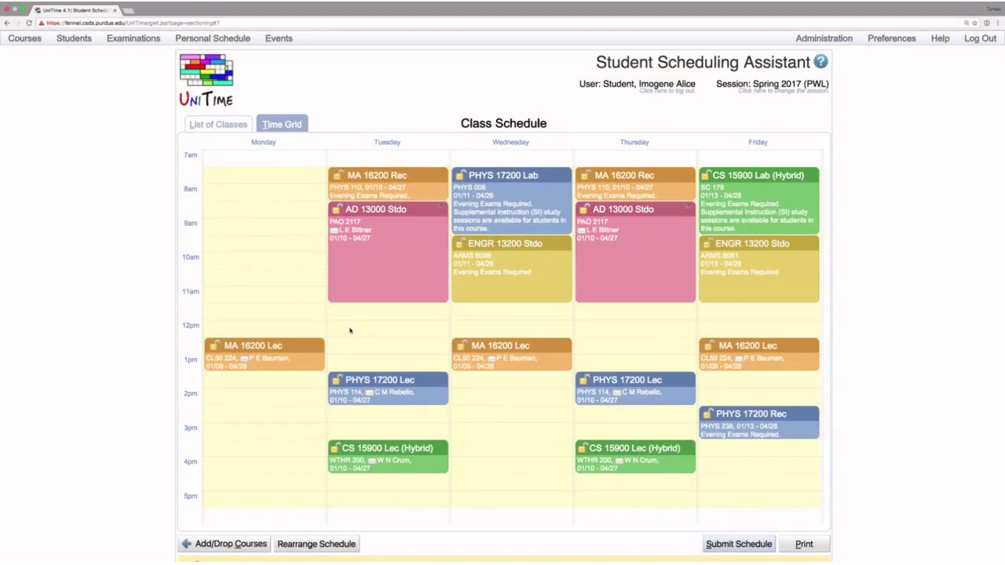
# Return to the course requests and request free time from 7:00a to 10:00a as the sixth priority.
pyautogui.click(231, 544)
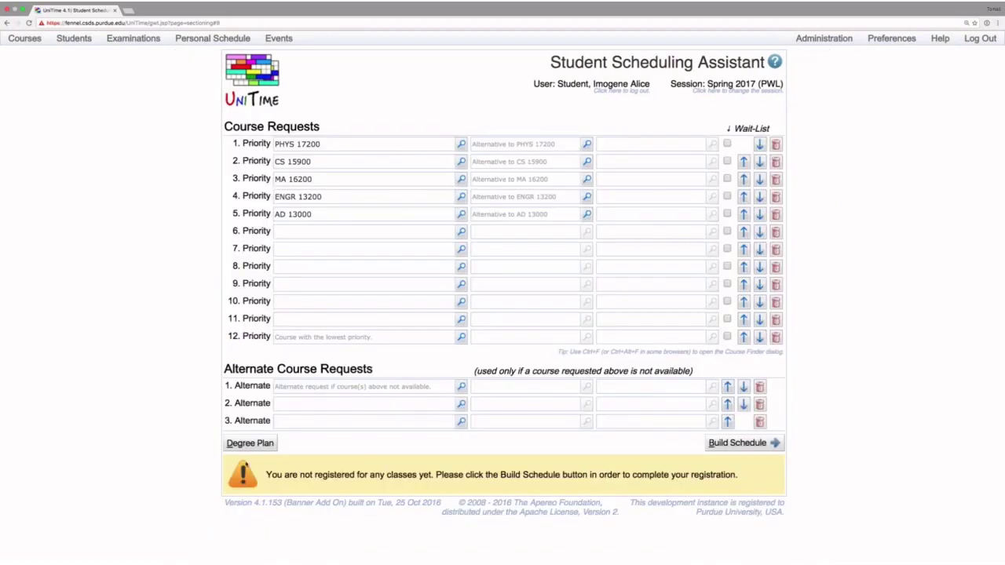
pyautogui.click(345, 234)
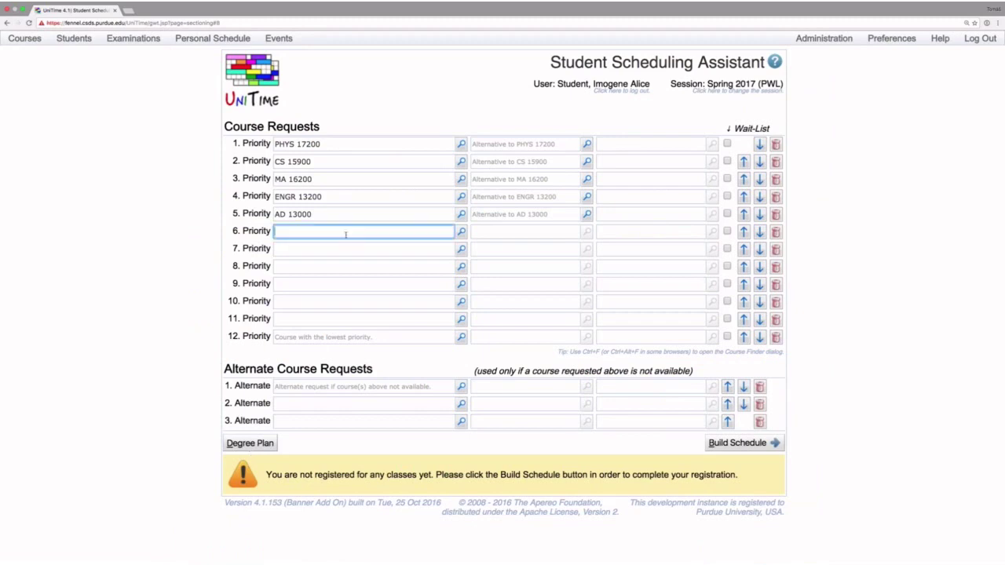
pyautogui.write('7a ')
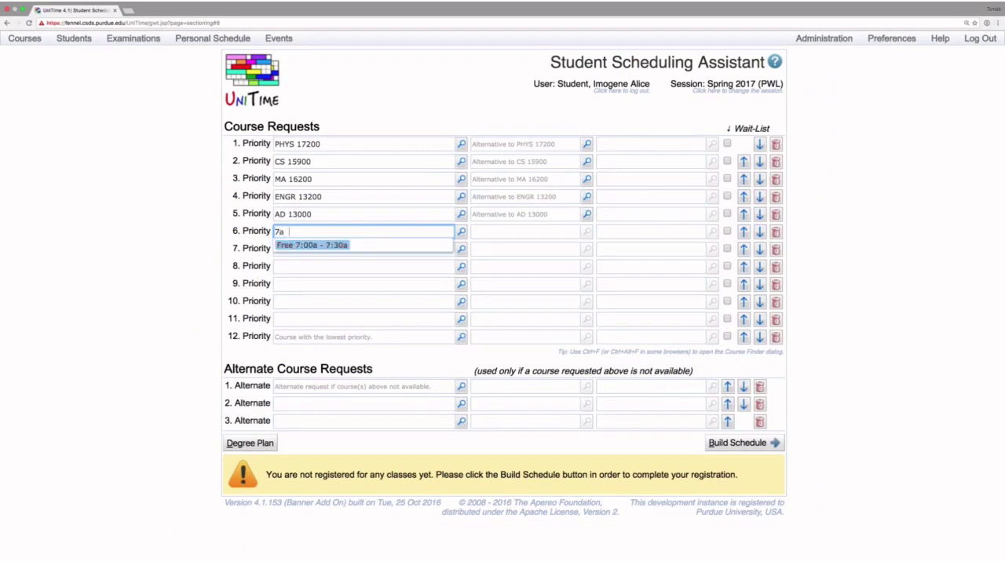
pyautogui.write('- 10')
pyautogui.press('Return')
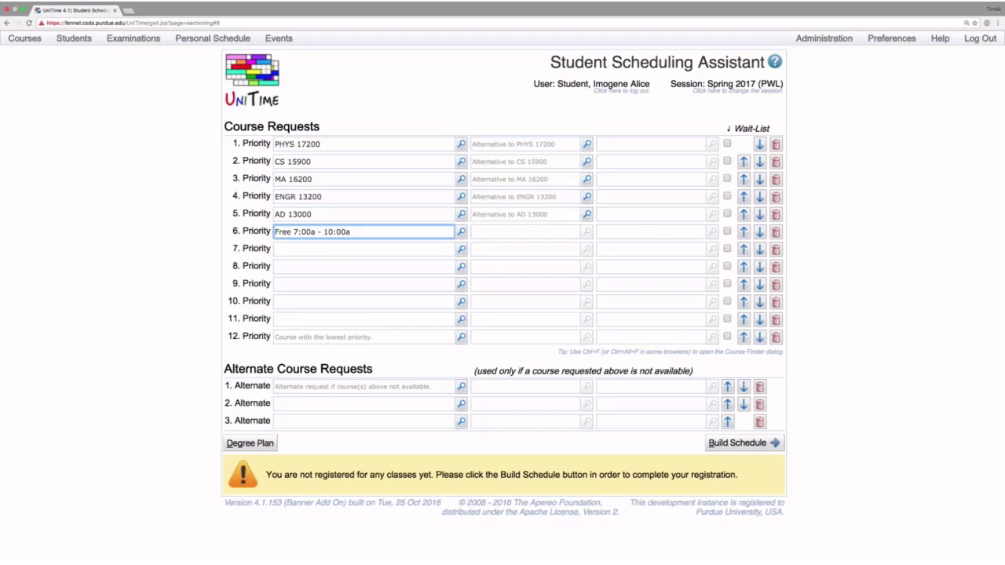
# Enter free time from 5:30p to 10:00p as the seventh priority and limit it to 5:30p - 7:30p through the Course Finder.
pyautogui.click(336, 248)
pyautogui.write('17')
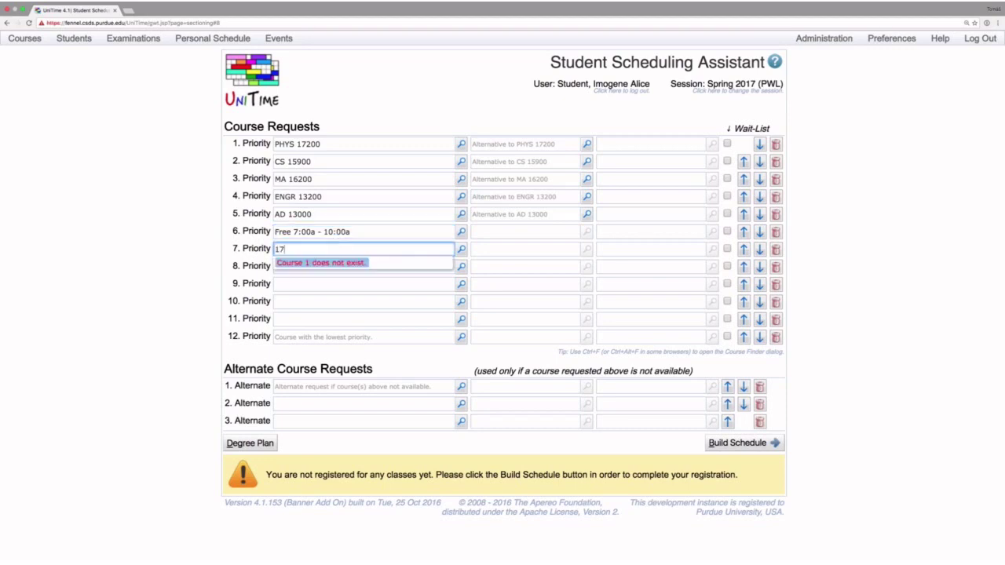
pyautogui.write(':50')
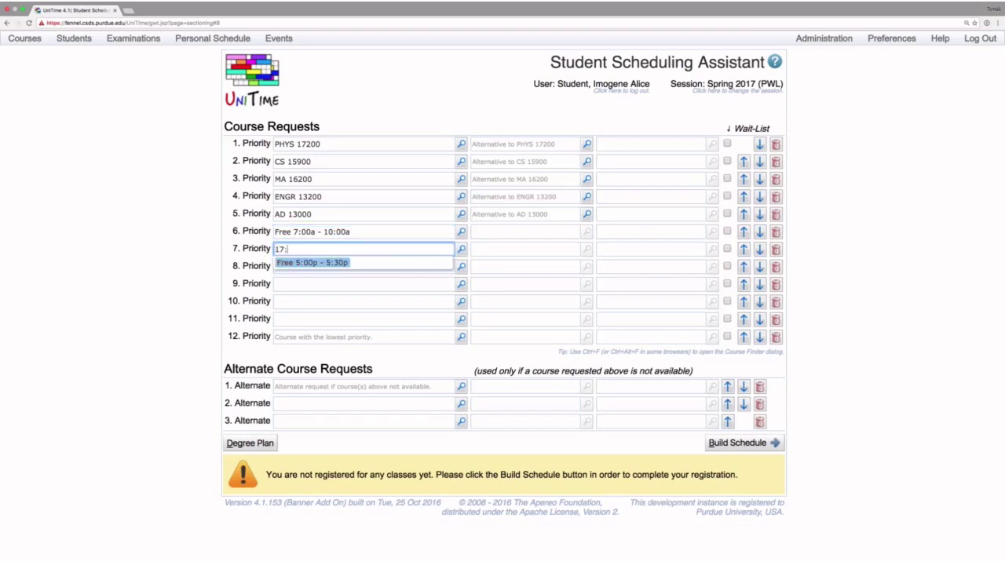
pyautogui.press('BackSpace')
pyautogui.press('BackSpace')
pyautogui.press('BackSpace')
pyautogui.press('BackSpace')
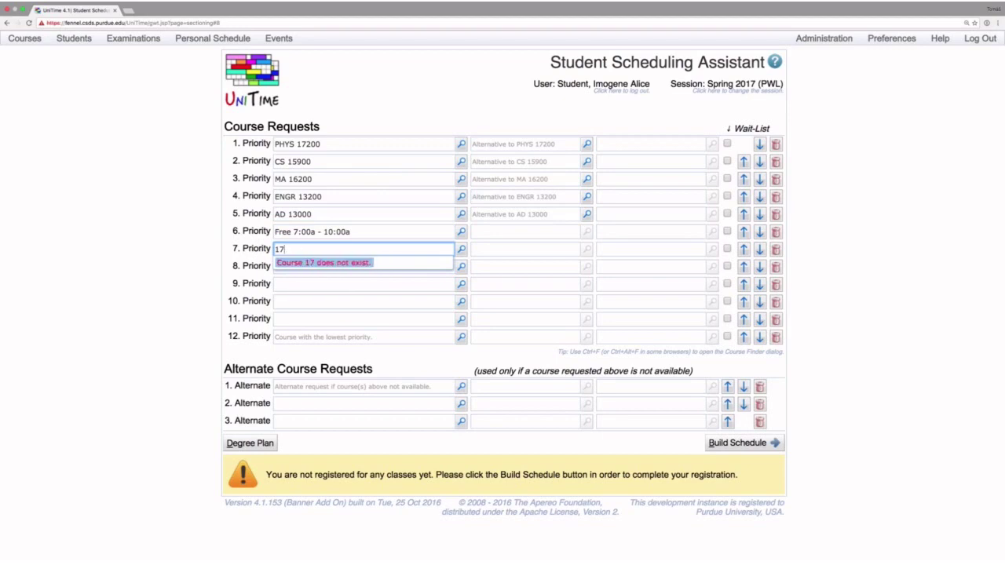
pyautogui.write('30 - 22')
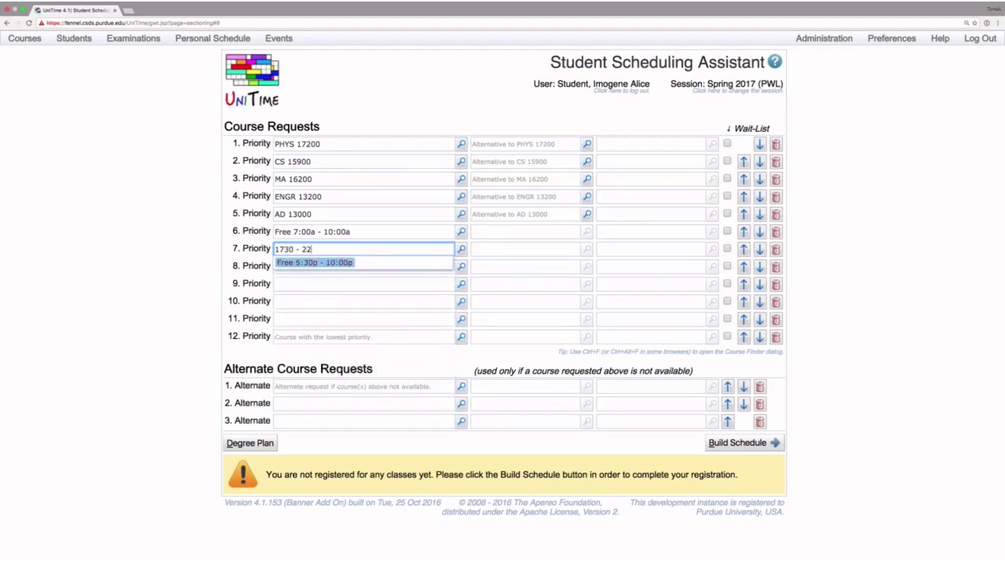
pyautogui.press('Return')
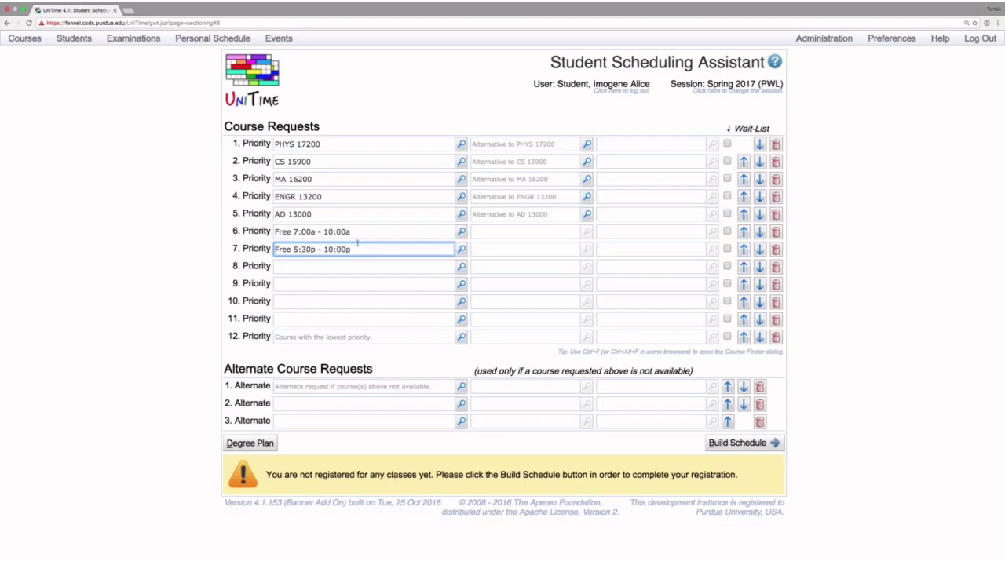
pyautogui.click(460, 255)
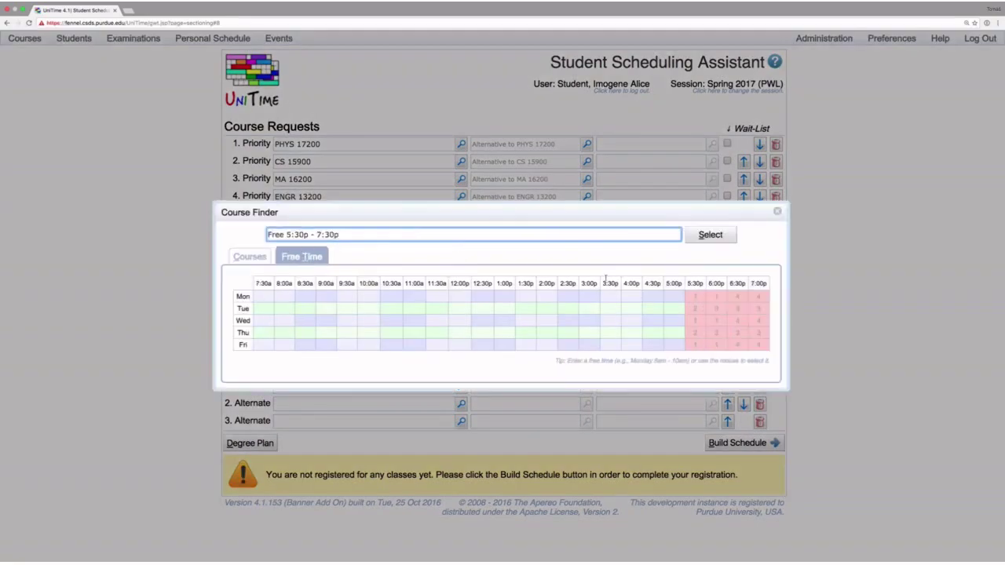
pyautogui.click(711, 235)
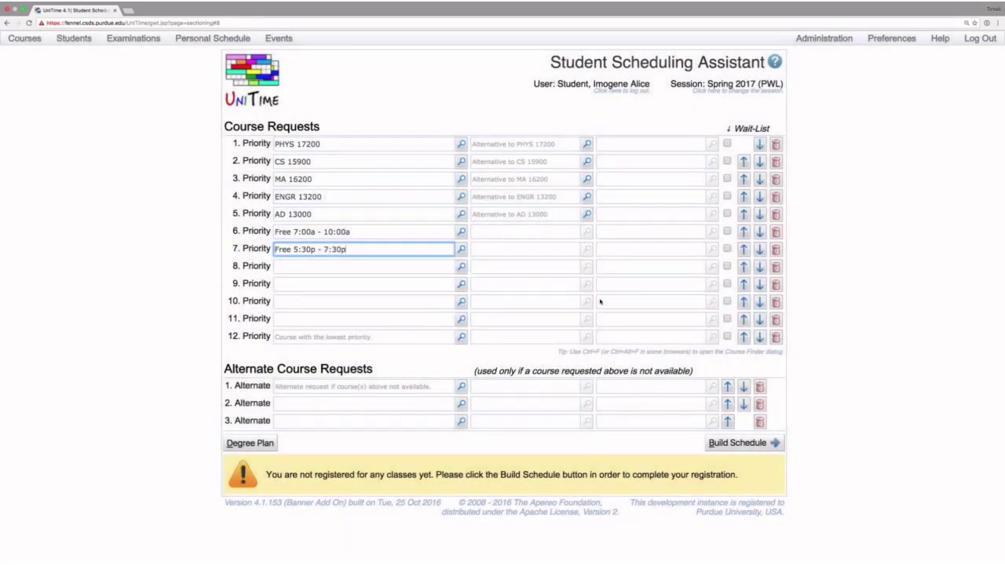
# Build the schedule with the free time requests and rearrange its classes.
pyautogui.click(711, 443)
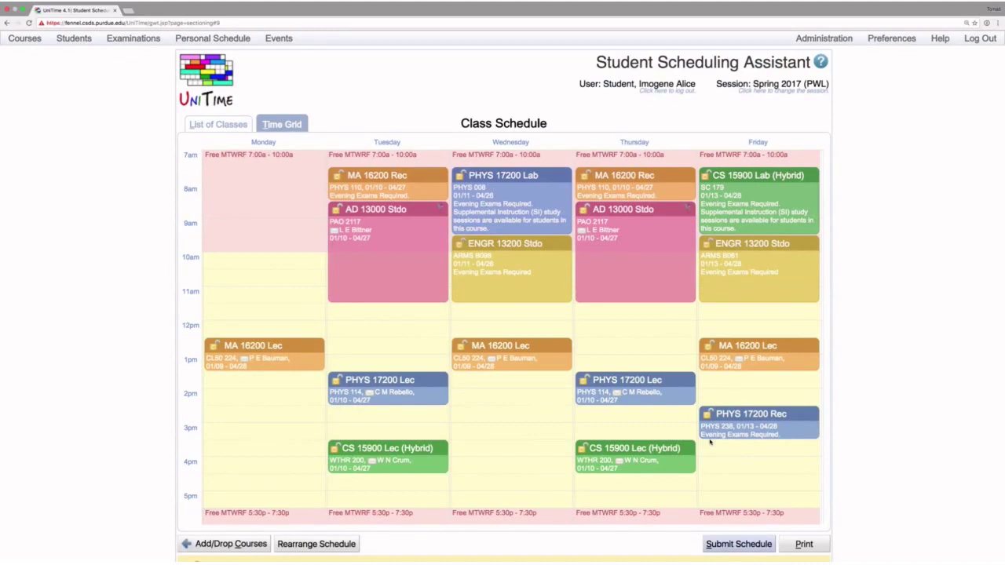
pyautogui.click(316, 544)
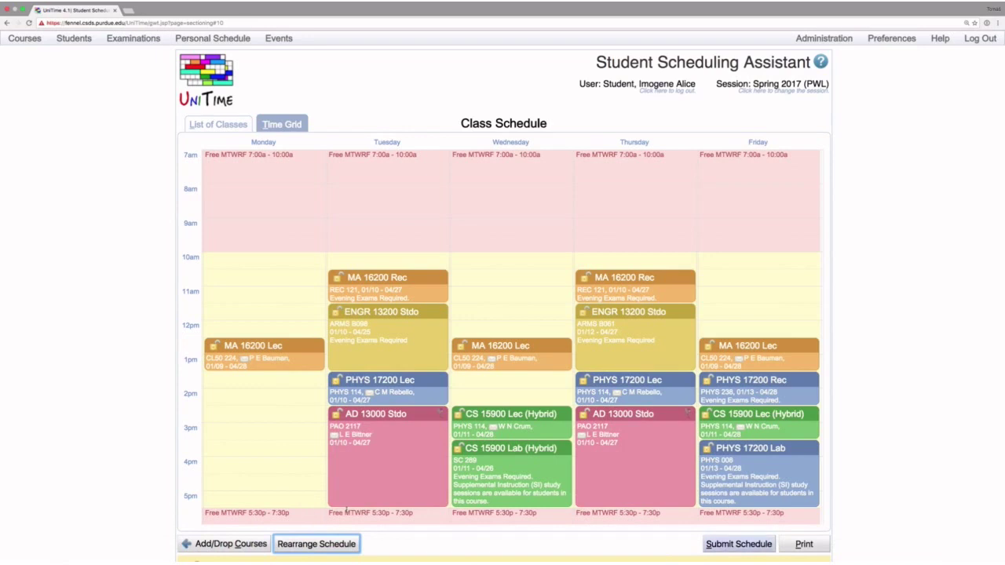
# From the list of classes, search for "com" as a new course and select COM 11400 Fundament Of Speech.
pyautogui.click(225, 127)
pyautogui.click(137, 360)
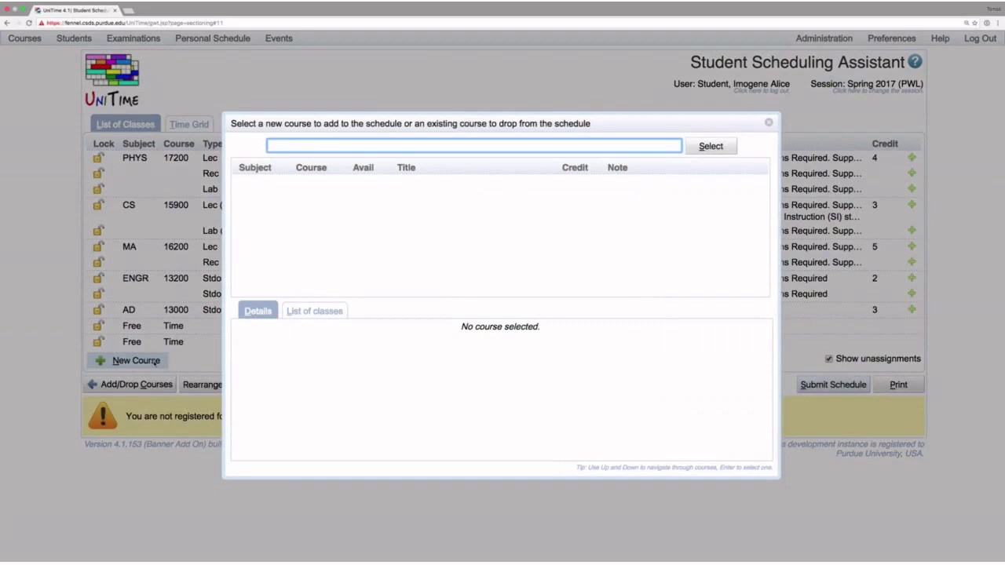
pyautogui.write('com')
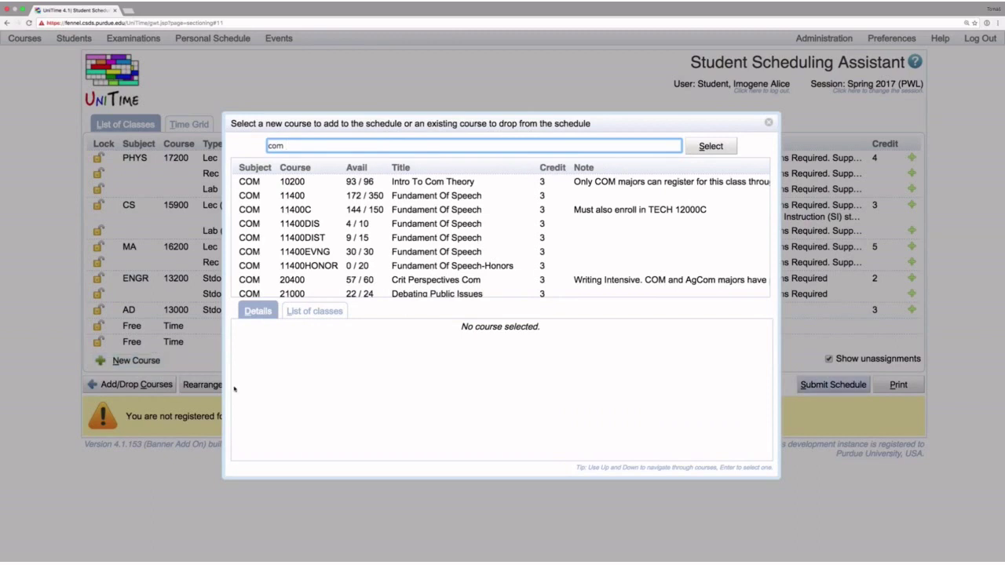
pyautogui.click(324, 198)
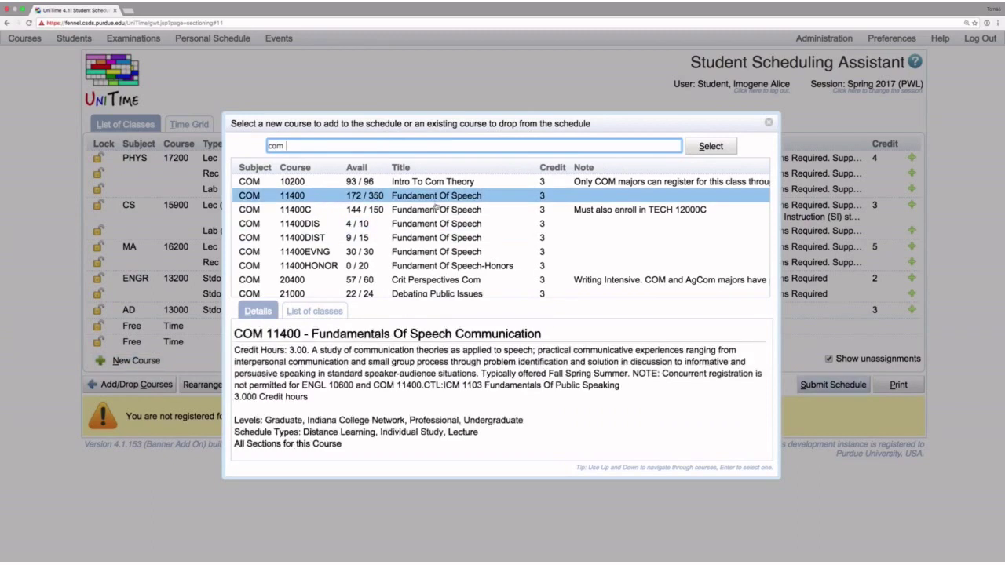
pyautogui.click(702, 149)
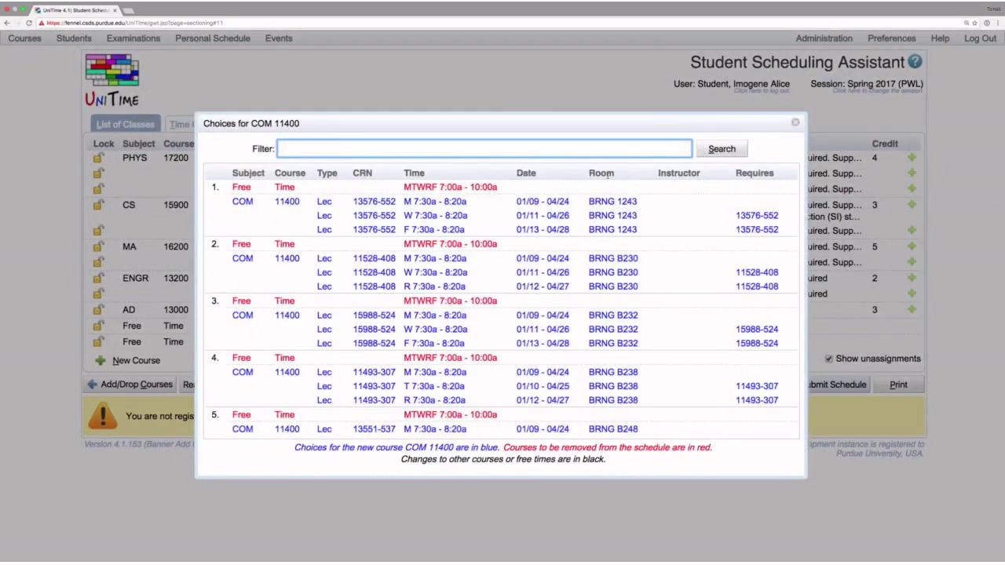
# Review the choices for COM 11400 and add the T, W and F 9:30a - 10:20a lectures with CRN 11533-106.
pyautogui.moveTo(601, 196)
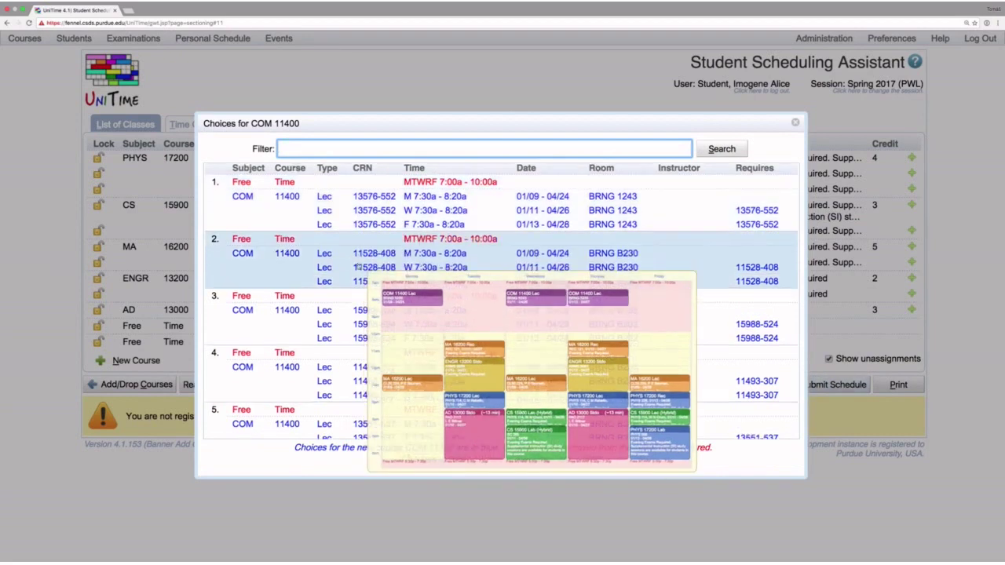
pyautogui.scroll(-1, 359, 267)
pyautogui.scroll(-6, 359, 267)
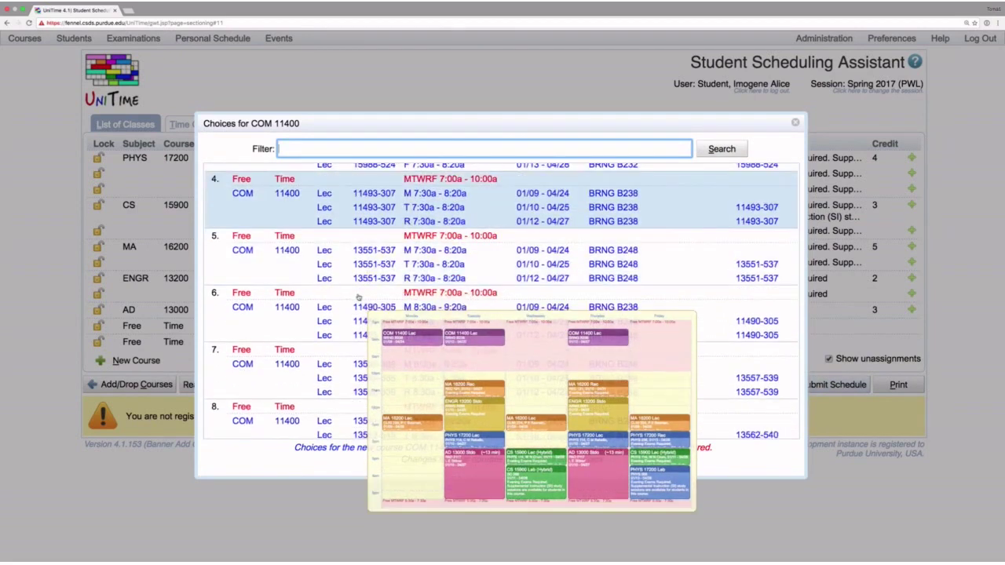
pyautogui.scroll(-4, 358, 310)
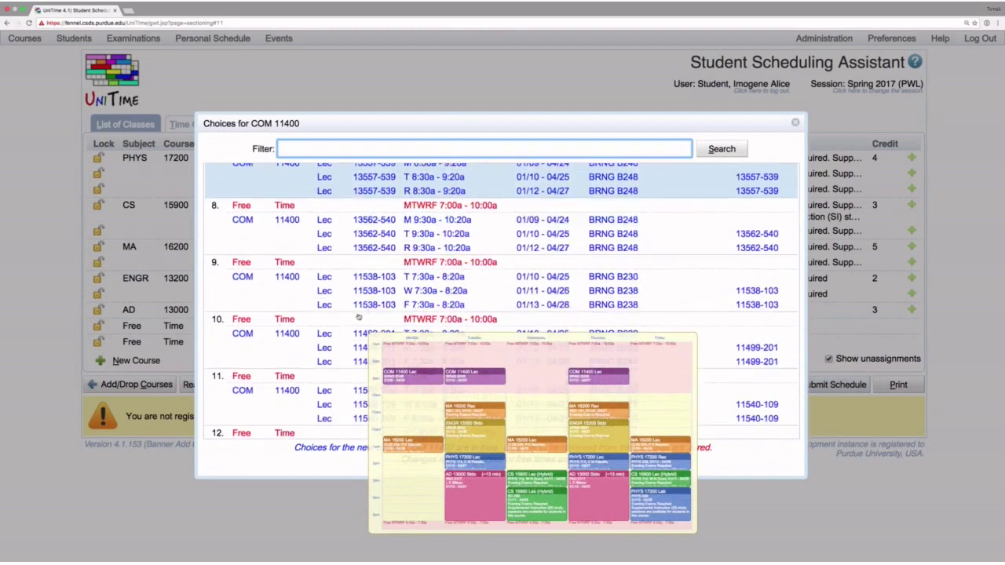
pyautogui.scroll(-2, 358, 317)
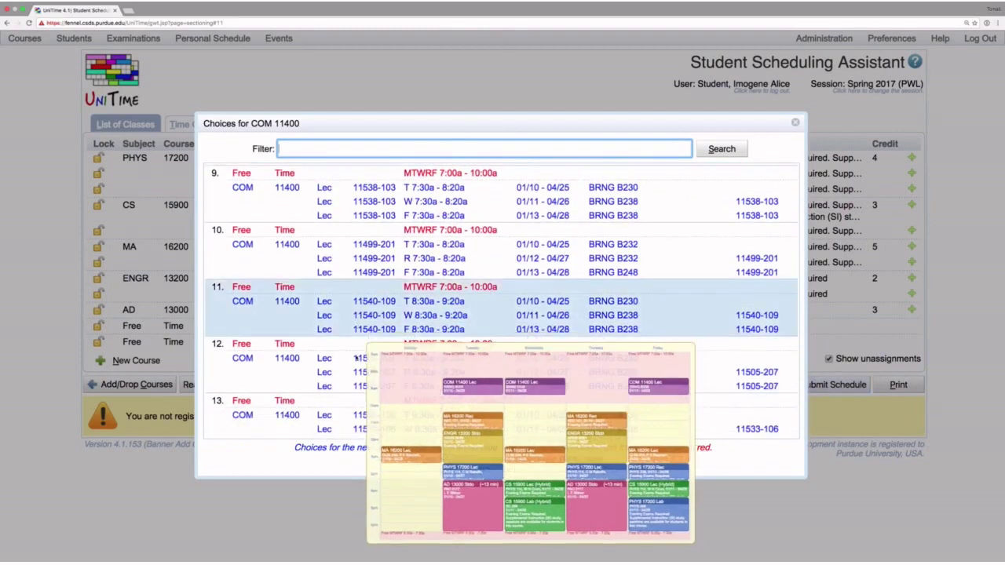
pyautogui.scroll(-6, 355, 370)
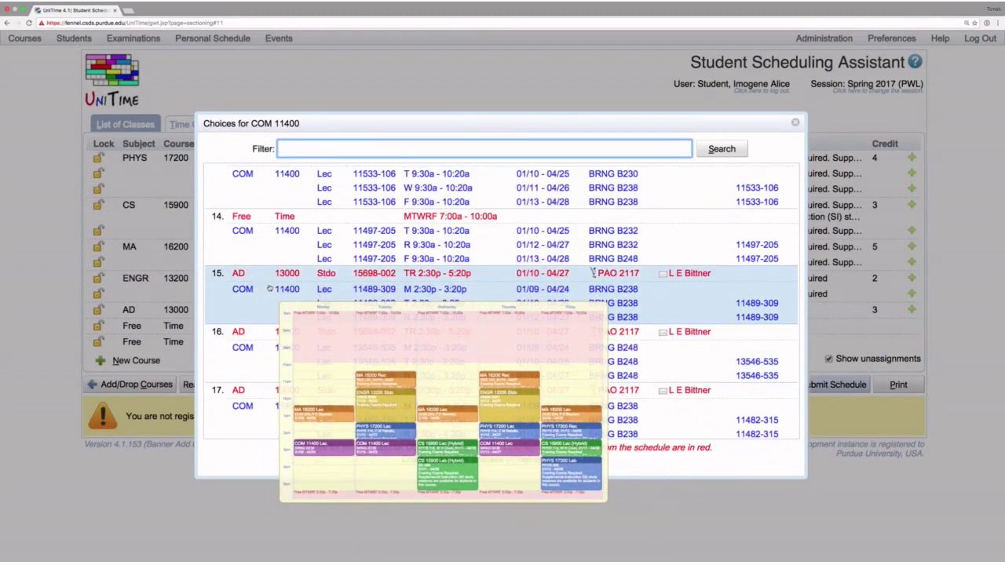
pyautogui.scroll(2, 303, 178)
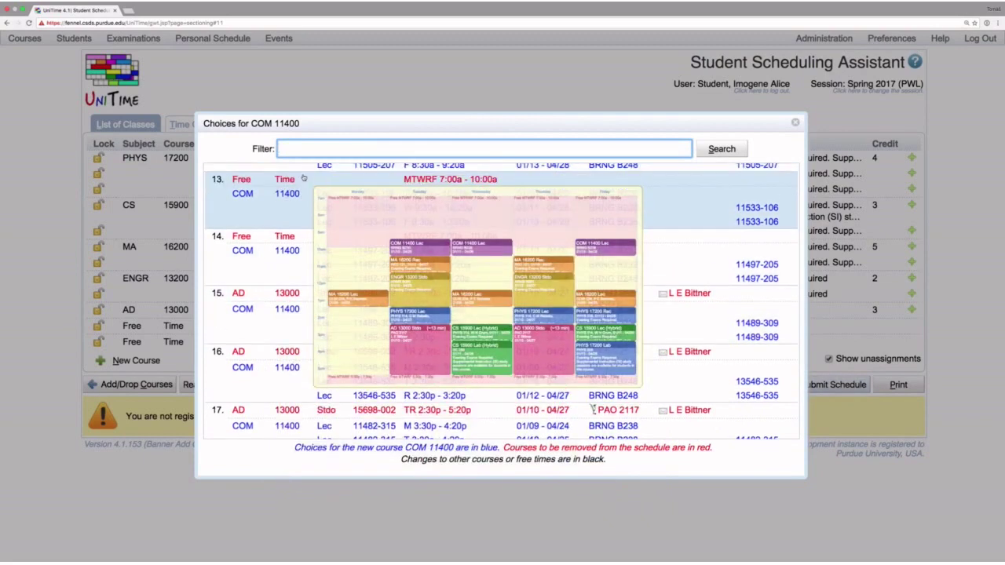
pyautogui.scroll(1, 300, 218)
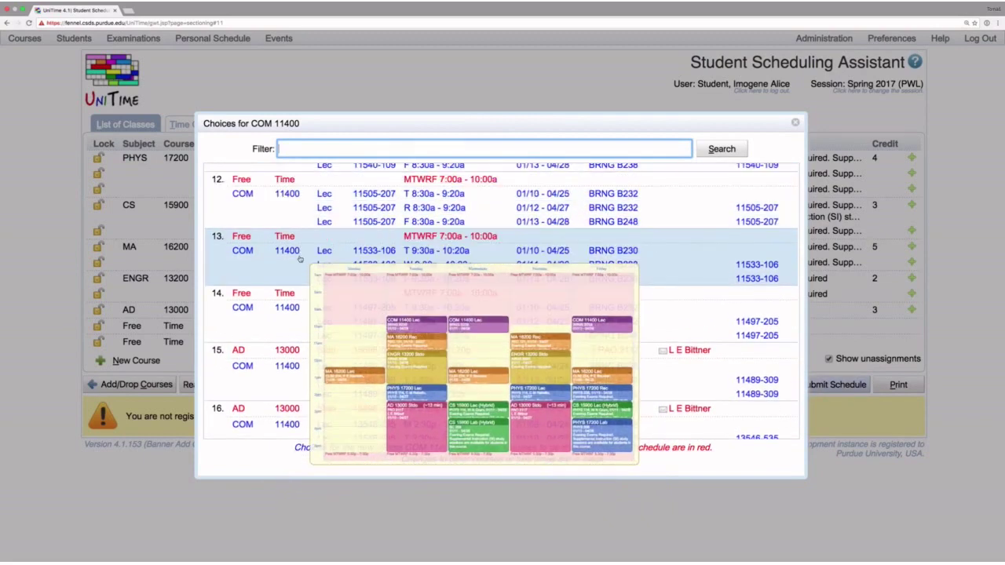
pyautogui.click(297, 253)
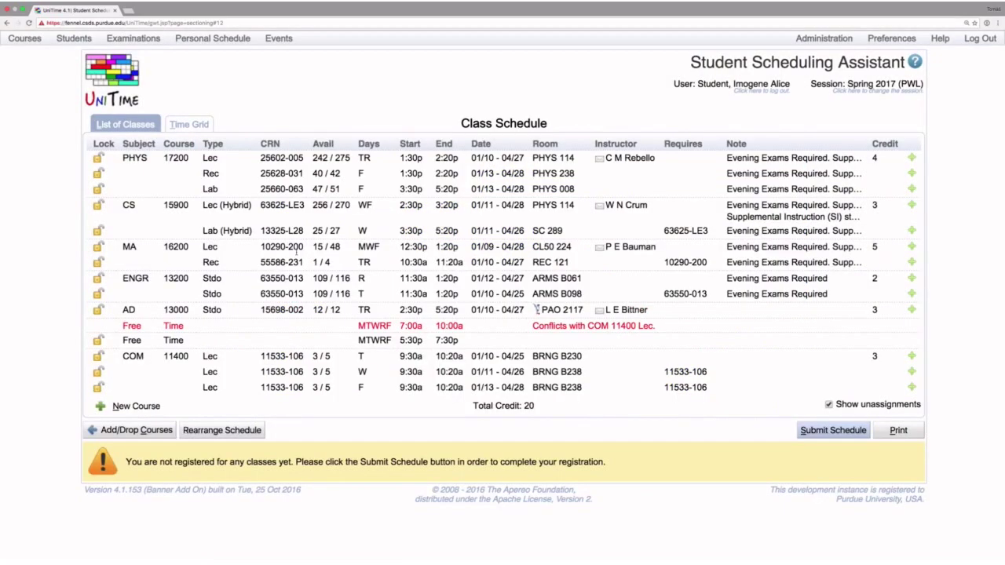
# Show the class schedule as a time grid and rearrange its classes.
pyautogui.click(190, 127)
pyautogui.click(203, 127)
pyautogui.click(197, 128)
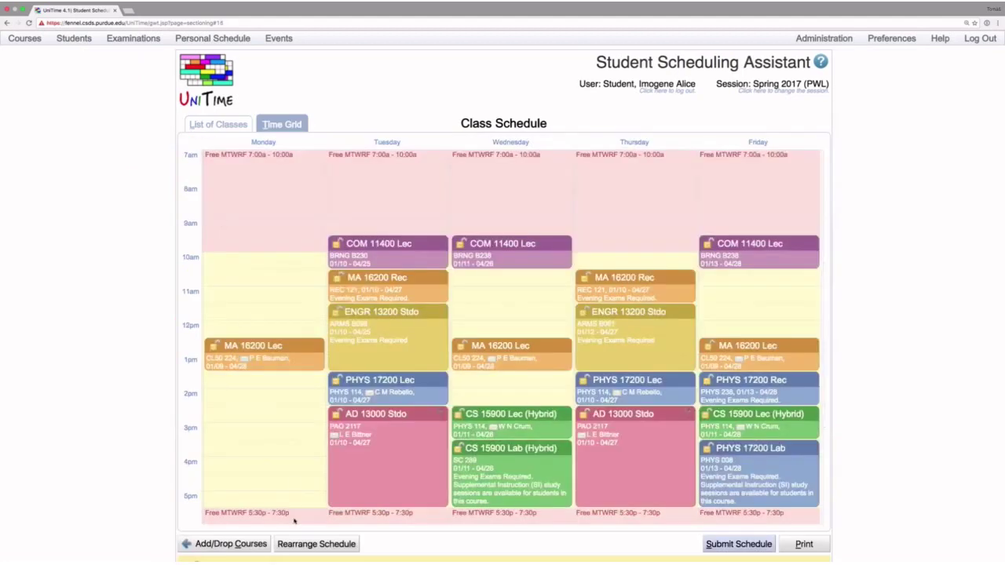
pyautogui.click(297, 544)
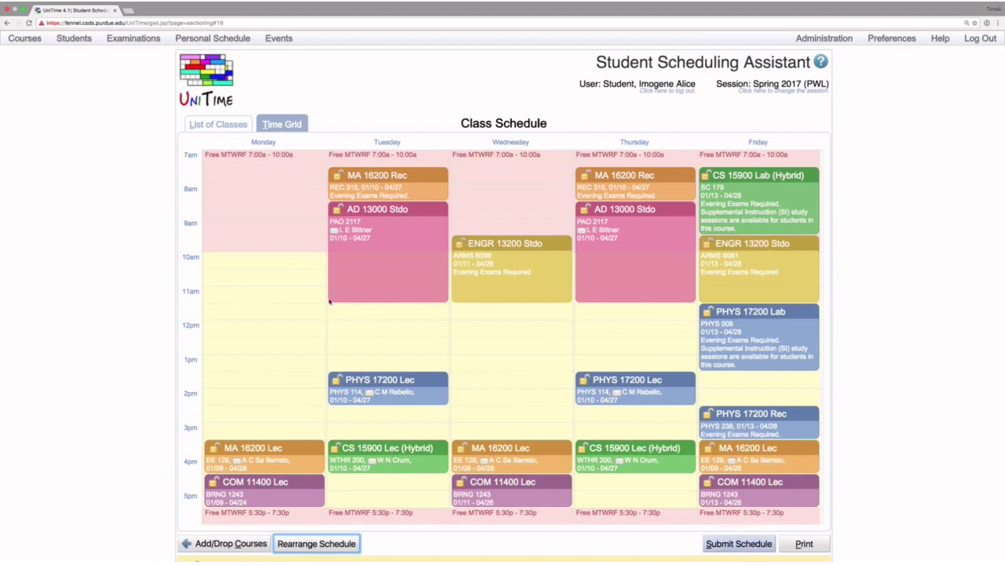
# Return to the list of classes and submit the schedule to complete the registration.
pyautogui.click(224, 125)
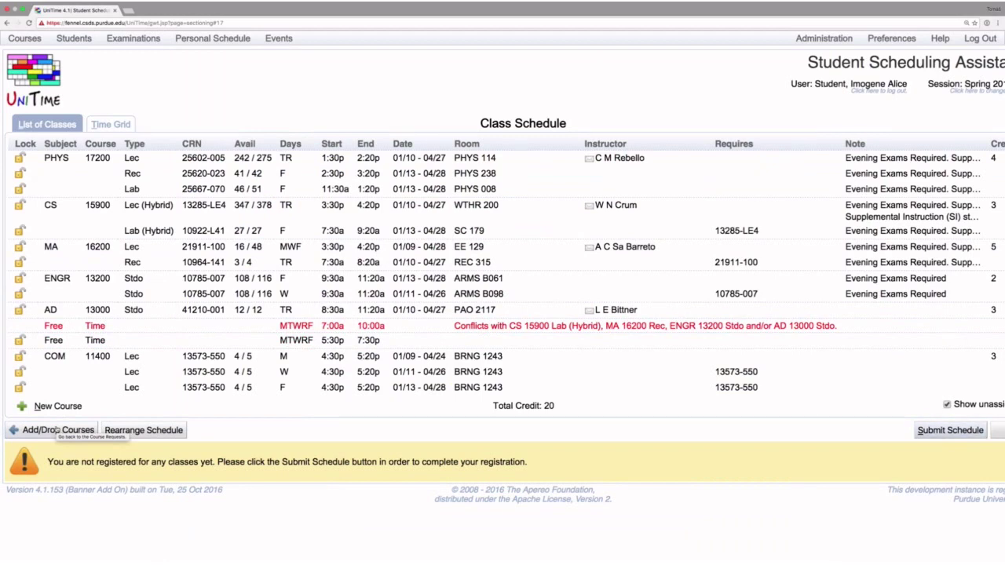
pyautogui.click(933, 431)
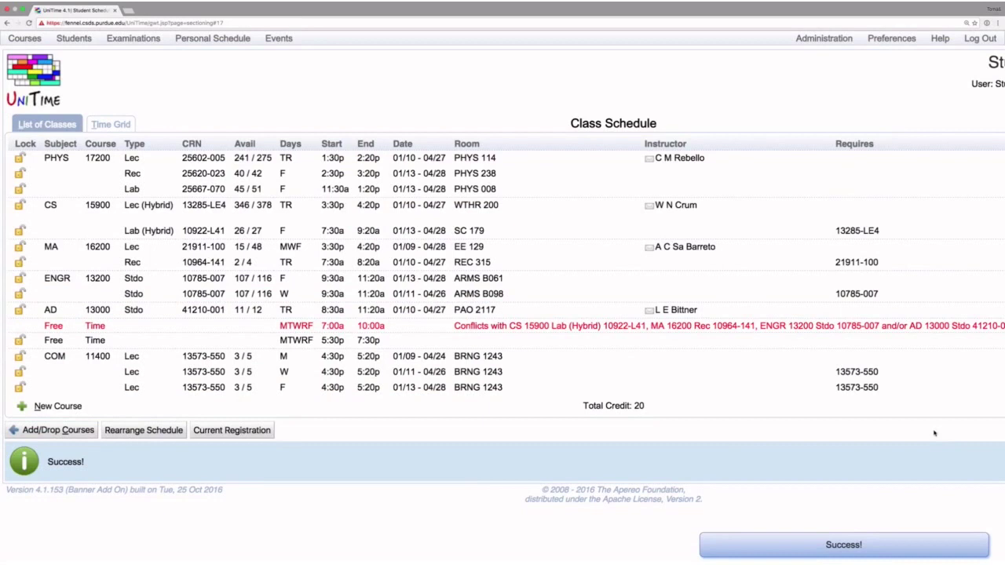
pyautogui.hscroll(5, 934, 433)
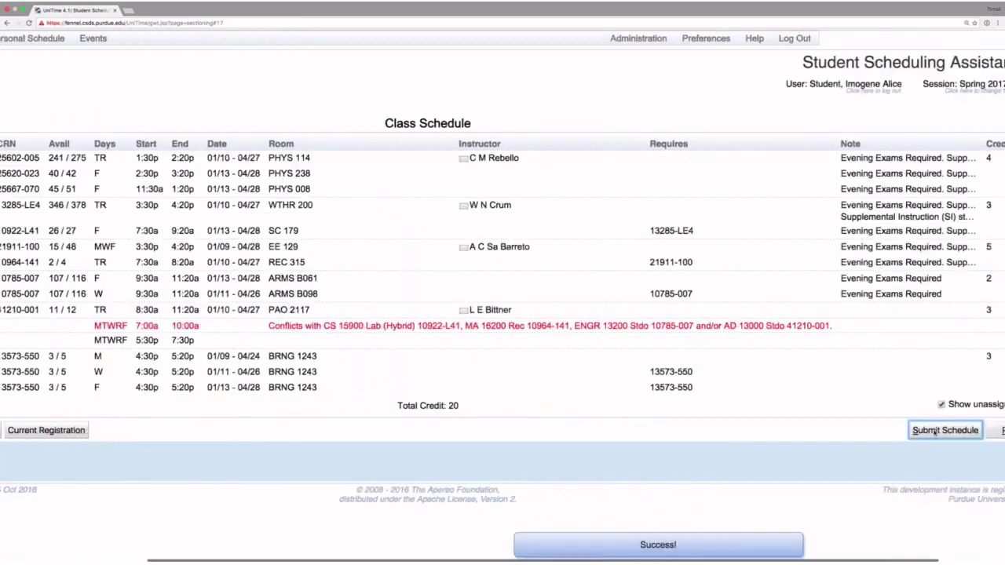
pyautogui.hscroll(-5, 935, 432)
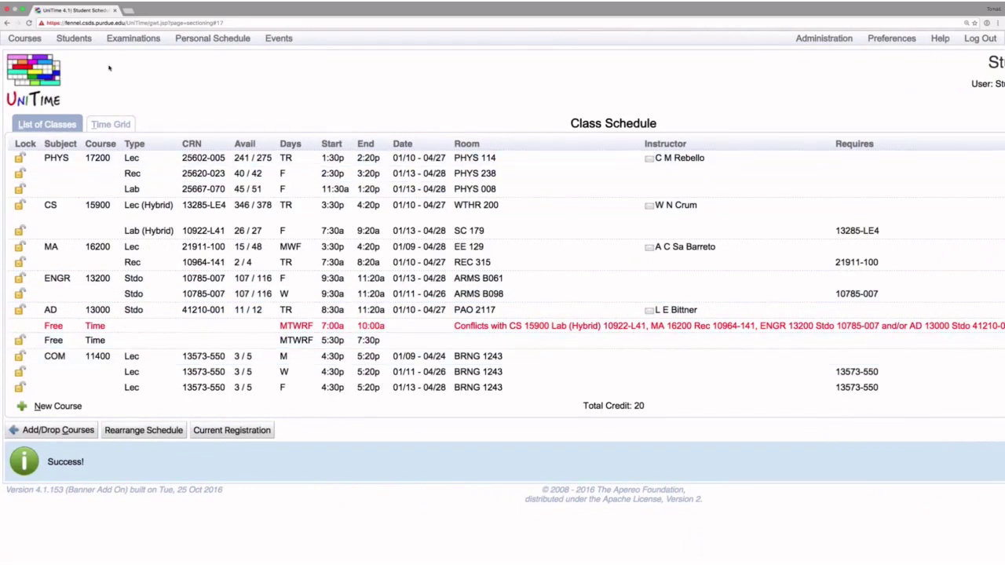
# Open the Instructional Offerings and look through the Fall 2016 AAE courses matching course number 2*.
pyautogui.click(31, 40)
pyautogui.moveTo(35, 57)
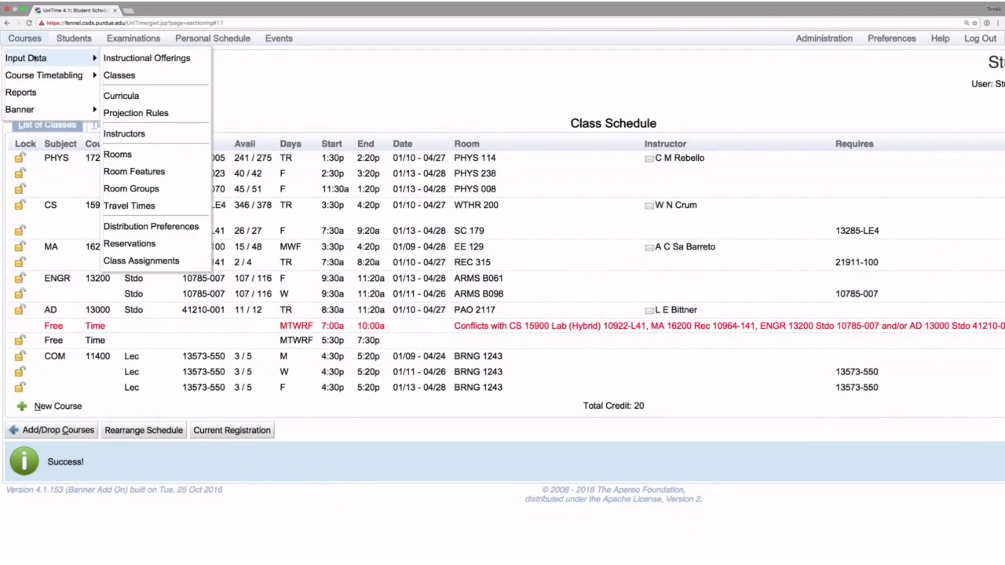
pyautogui.click(124, 59)
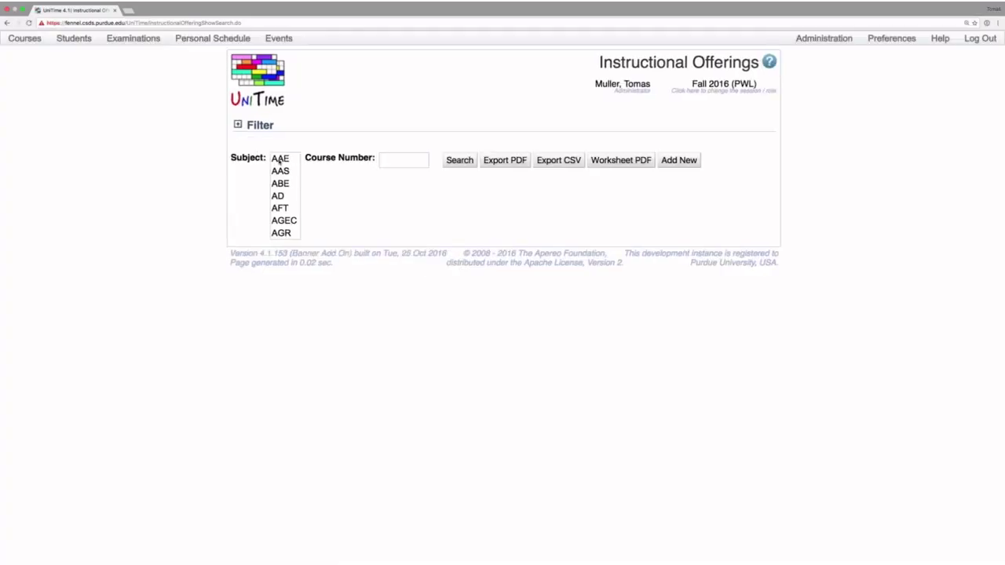
pyautogui.click(292, 160)
pyautogui.click(406, 158)
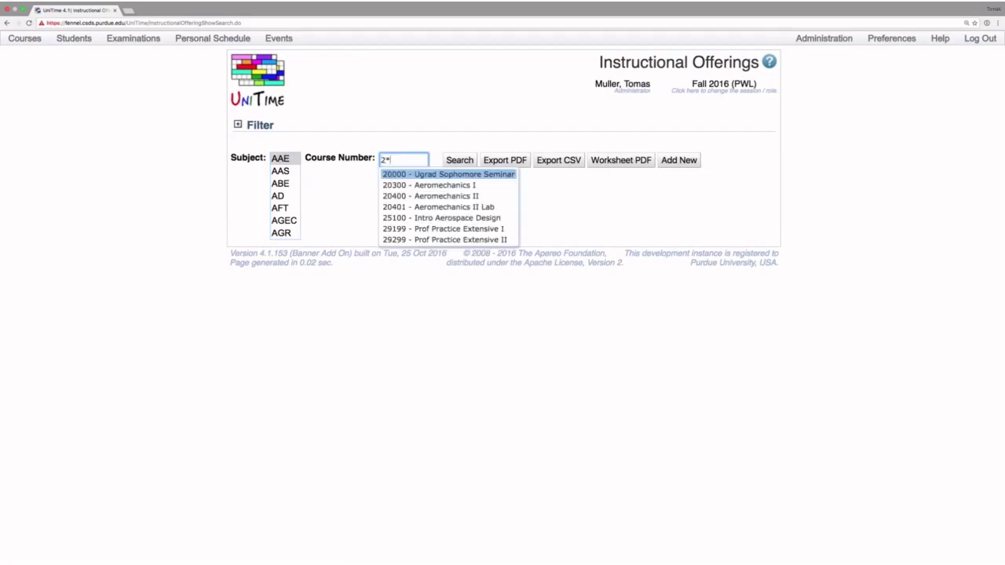
pyautogui.write('2*')
pyautogui.click(459, 161)
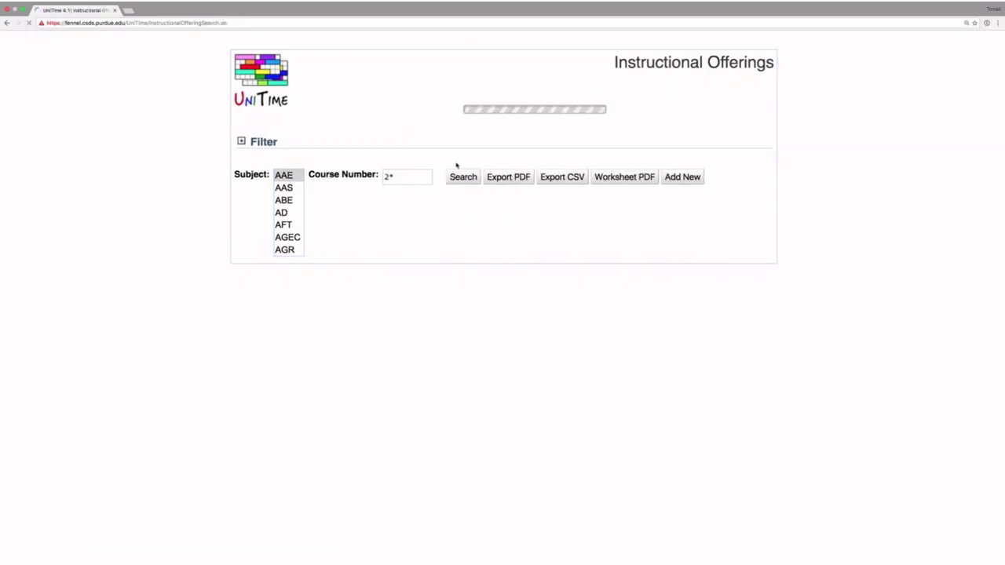
pyautogui.scroll(-3, 456, 164)
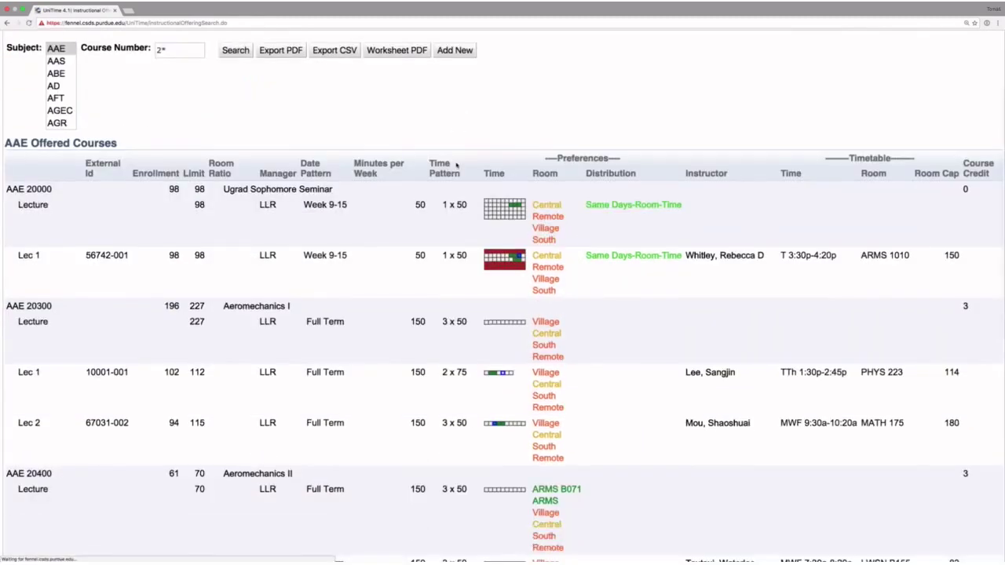
pyautogui.scroll(-5, 456, 164)
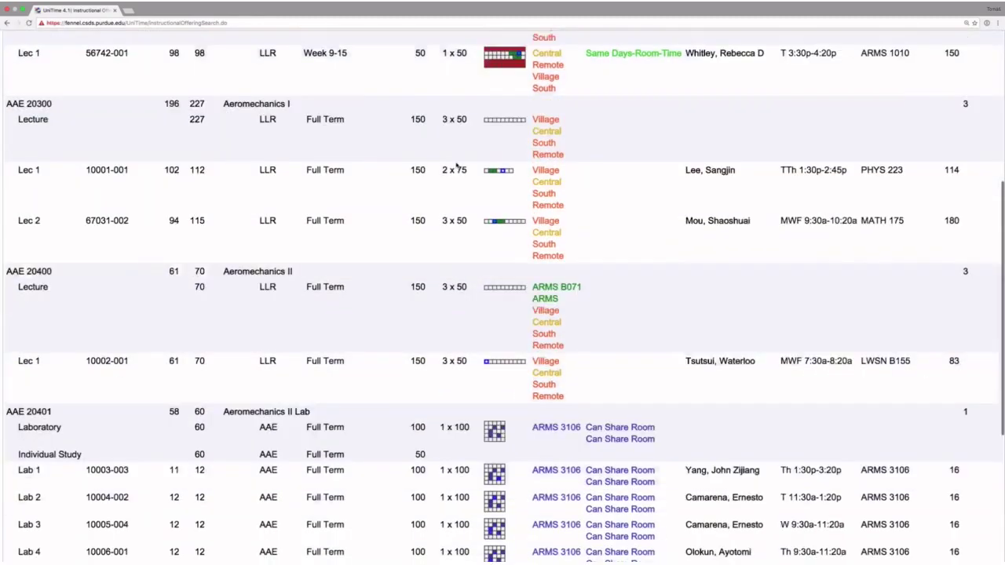
pyautogui.scroll(-6, 456, 164)
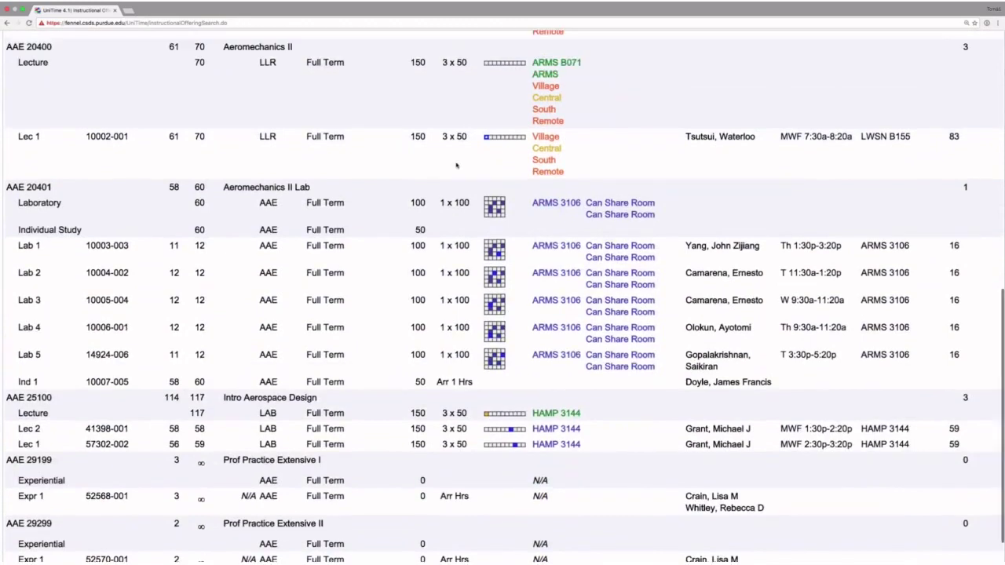
# Change the academic session to 2017 Spring in the administrator role.
pyautogui.scroll(15, 456, 164)
pyautogui.click(939, 88)
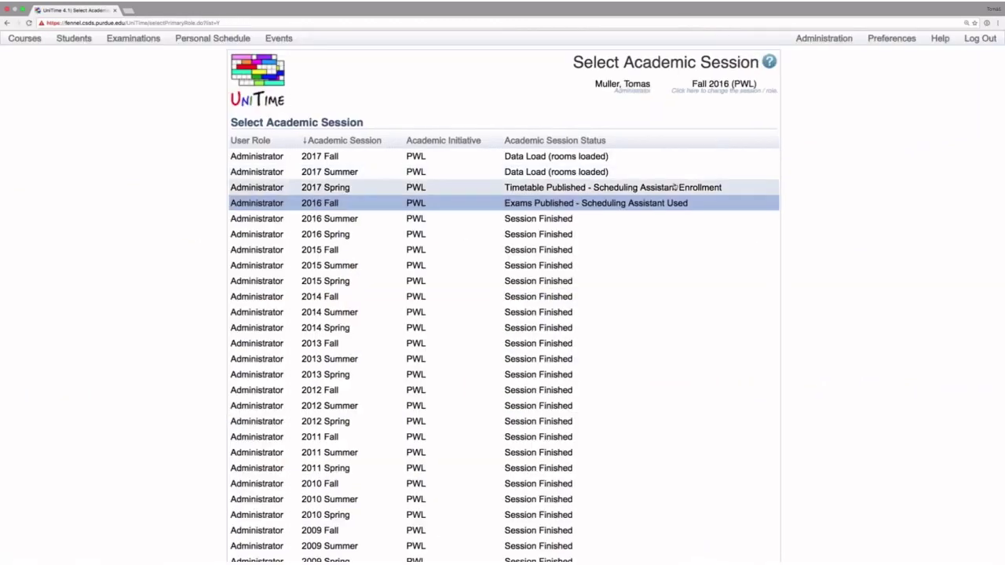
pyautogui.click(673, 189)
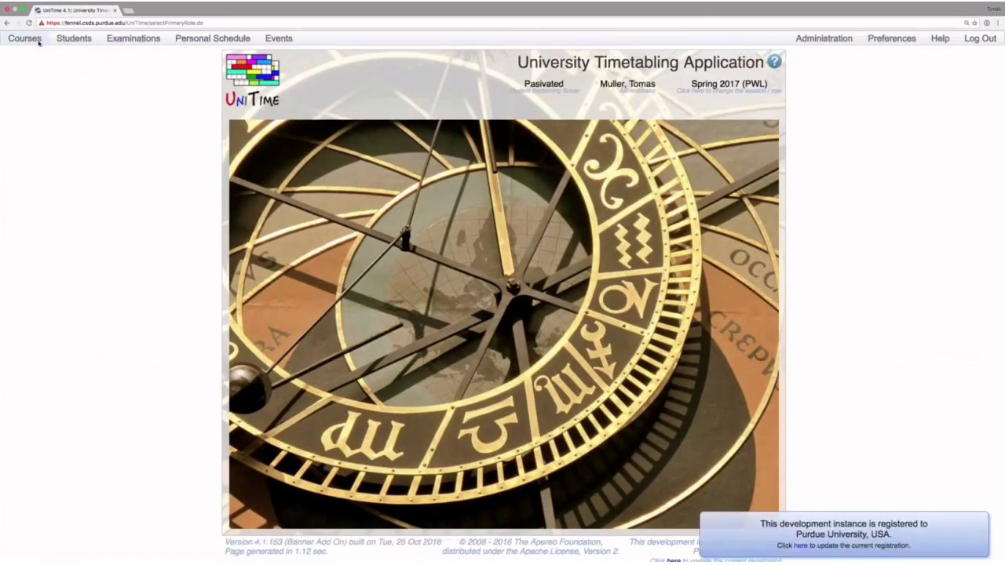
# Search the Spring 2017 Instructional Offerings for subject AAE with course number 2*.
pyautogui.click(25, 38)
pyautogui.moveTo(41, 58)
pyautogui.click(125, 58)
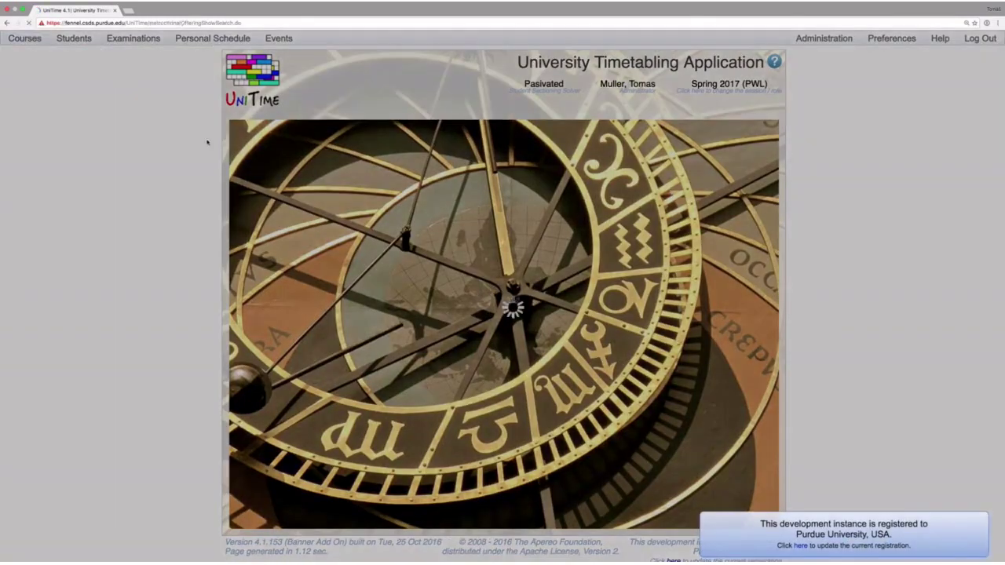
pyautogui.click(281, 159)
pyautogui.click(395, 165)
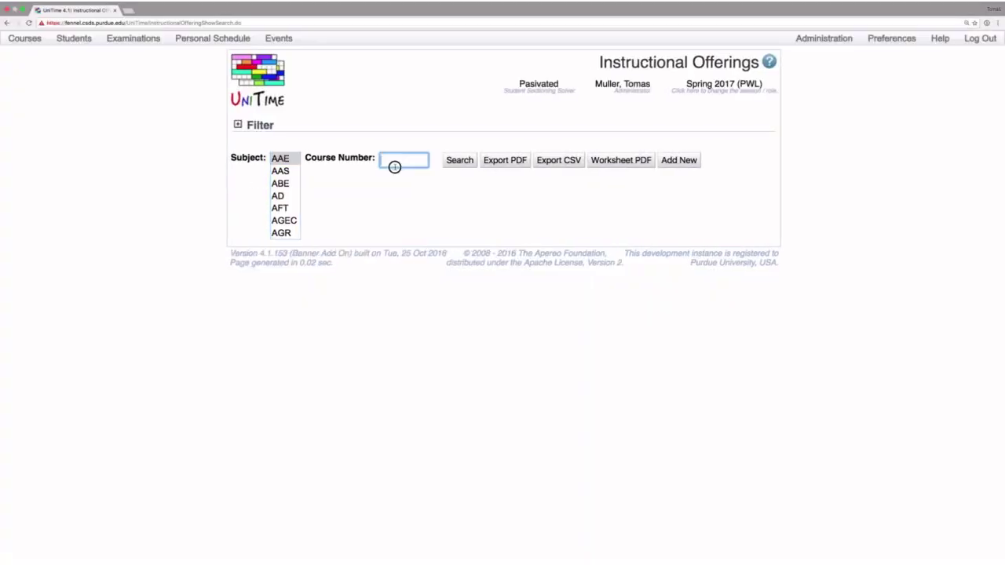
pyautogui.write('2*')
pyautogui.click(462, 163)
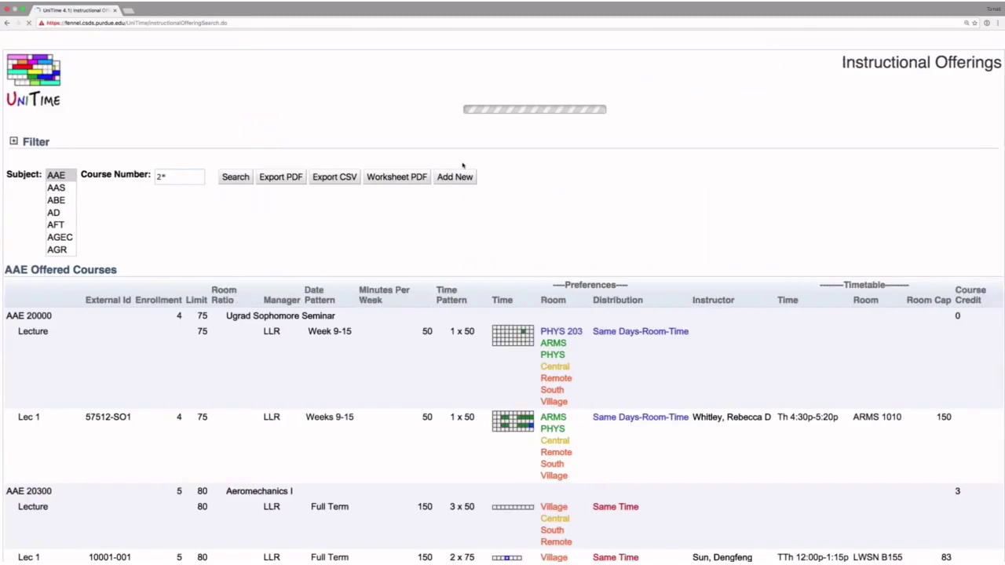
# Open the AAE 20400 - Aeromechanics II offering and review its configuration and list of students.
pyautogui.scroll(-5, 375, 247)
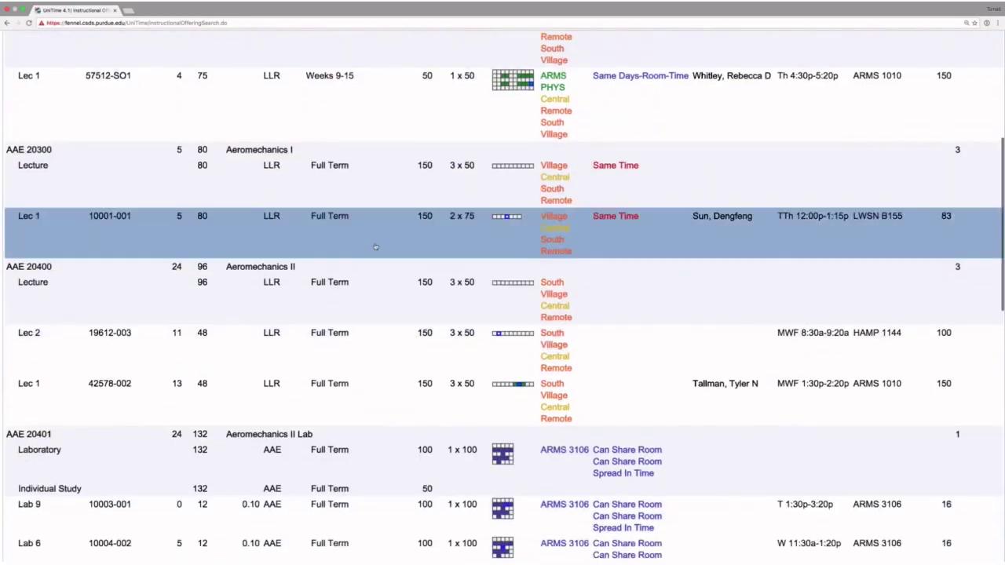
pyautogui.click(367, 268)
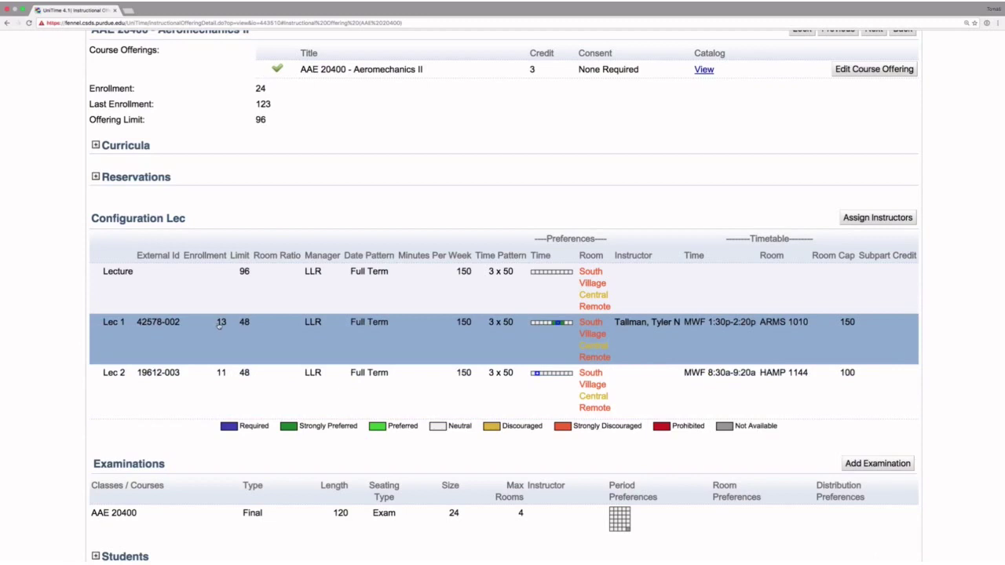
pyautogui.scroll(-2, 218, 380)
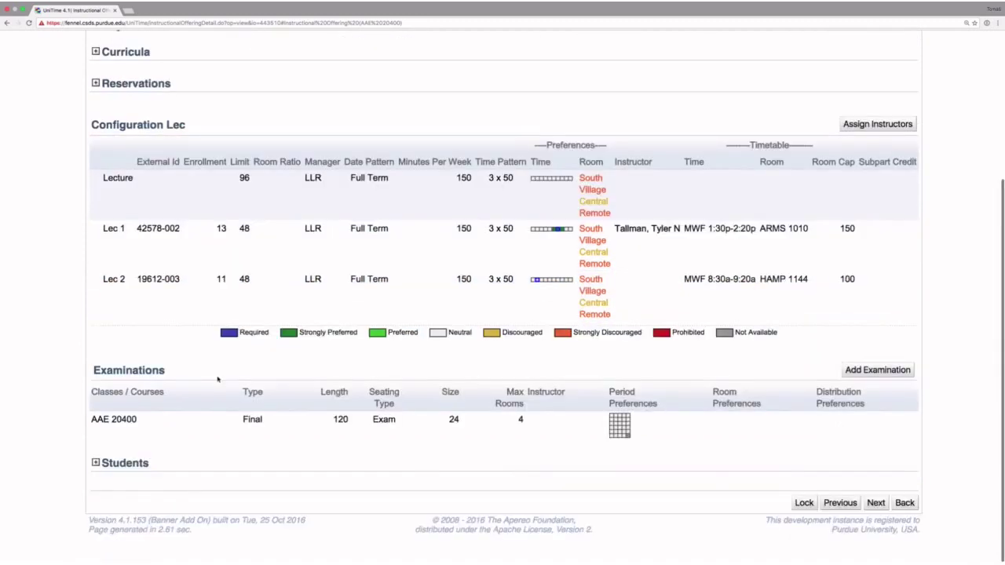
pyautogui.click(95, 490)
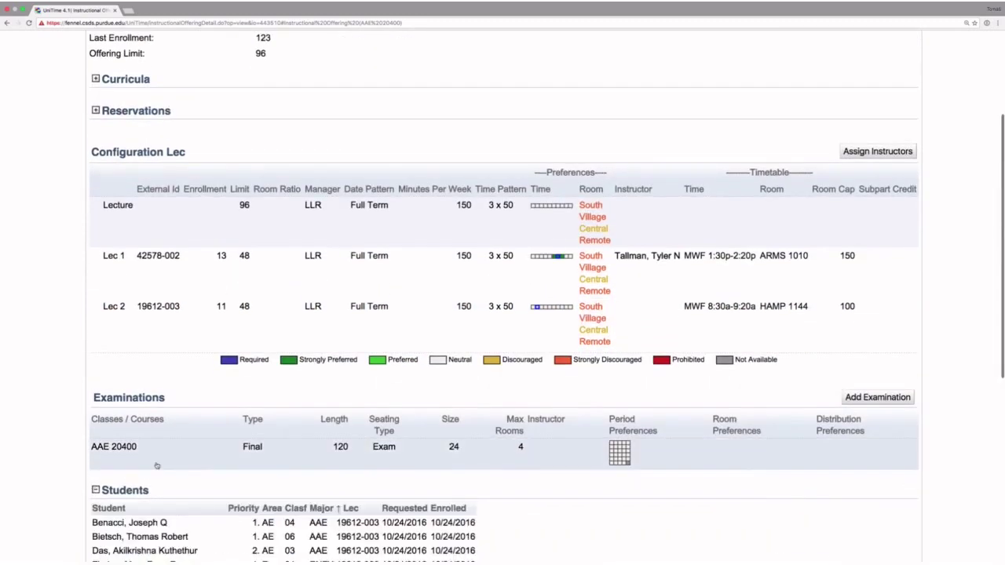
pyautogui.scroll(-6, 157, 464)
pyautogui.scroll(10, 157, 467)
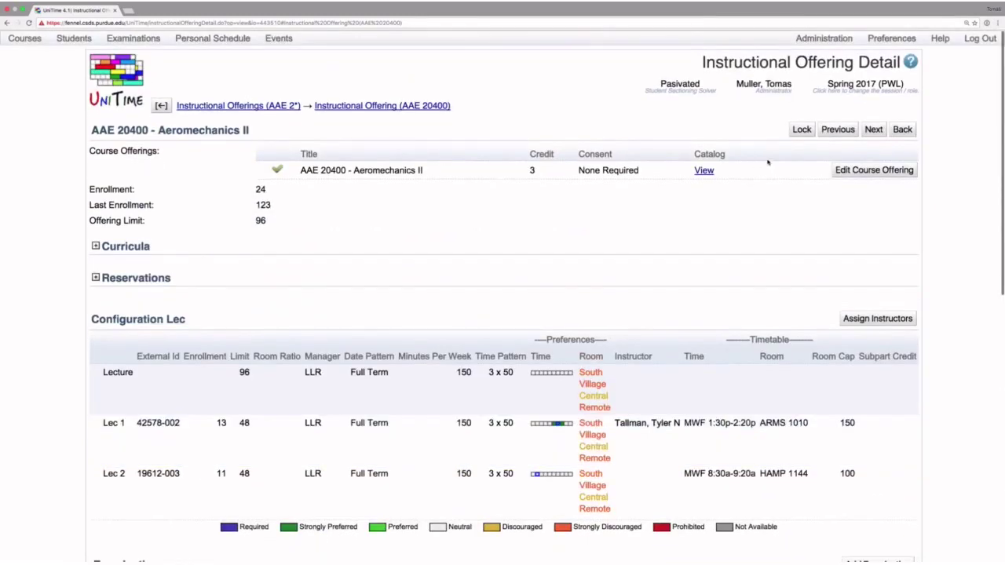
# Lock the AAE 20400 offering and open the class assignment of its Lec 2.
pyautogui.click(801, 131)
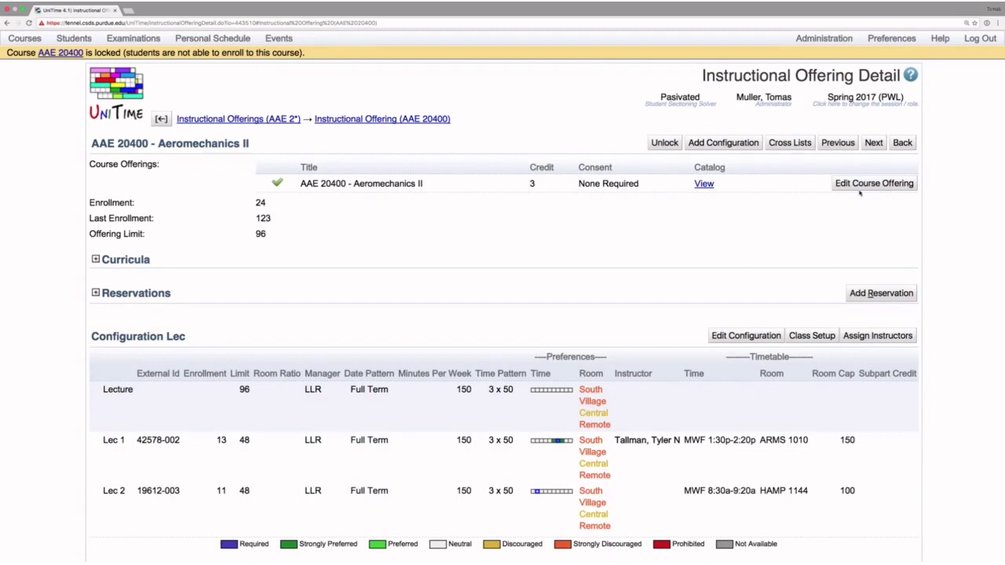
pyautogui.scroll(-1, 774, 249)
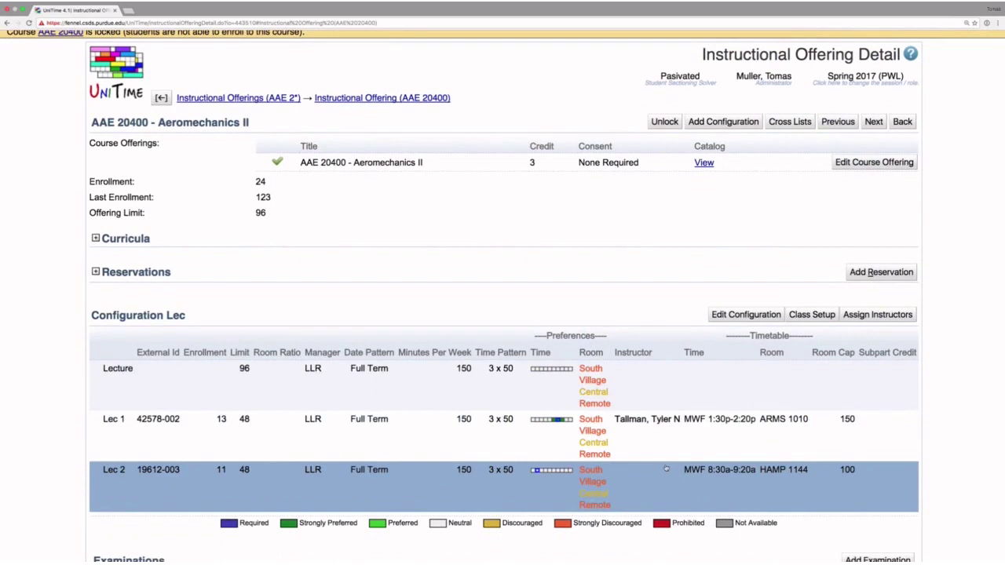
pyautogui.click(665, 470)
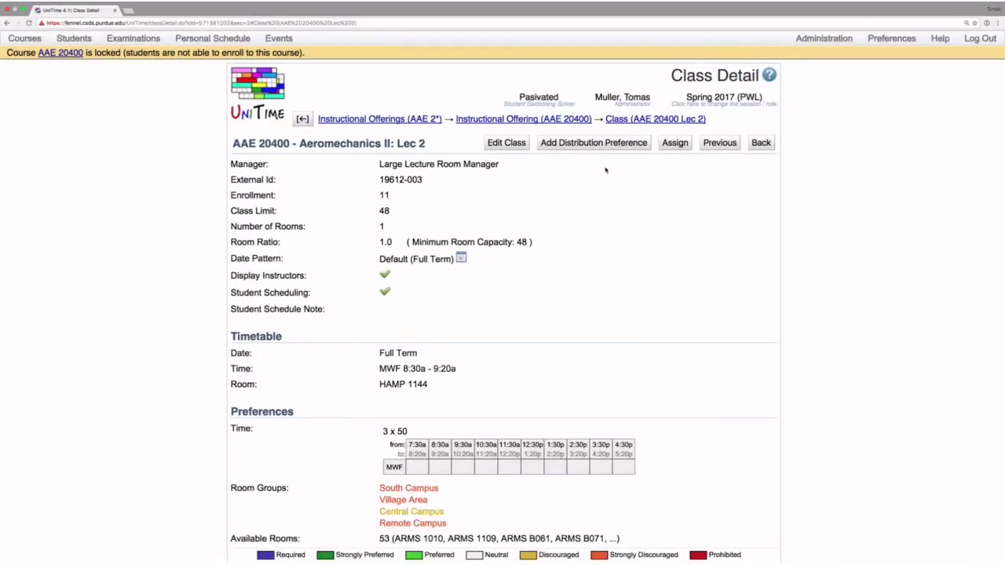
pyautogui.click(664, 145)
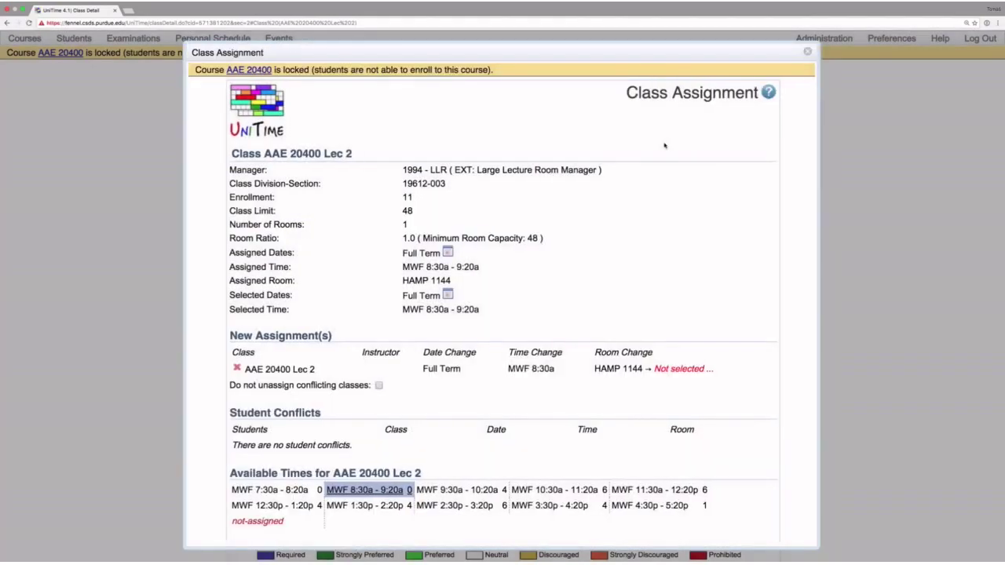
# Select MWF 10:30a - 11:20a as the new time for AAE 20400 Lec 2 and review its student conflicts.
pyautogui.scroll(-3, 611, 238)
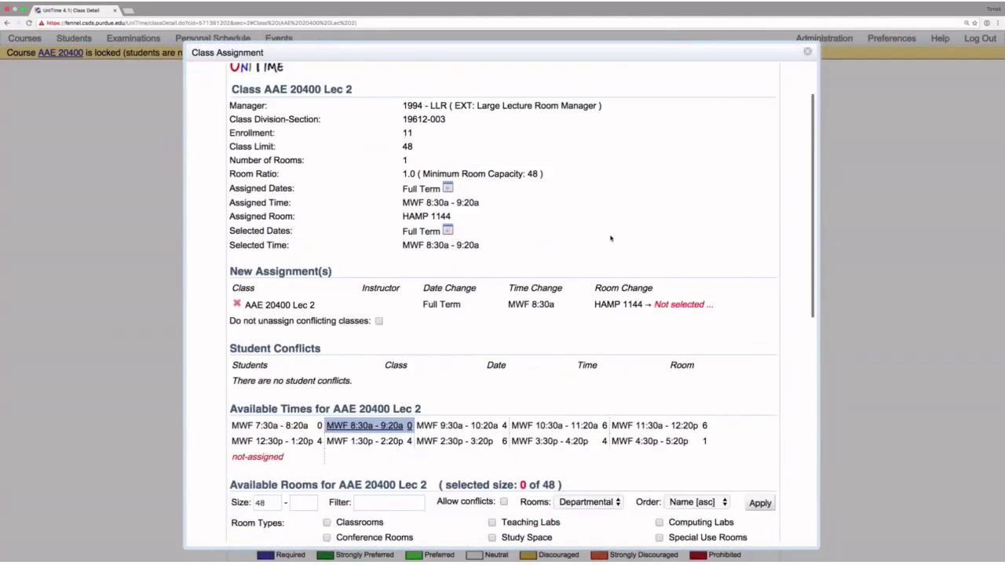
pyautogui.moveTo(437, 381)
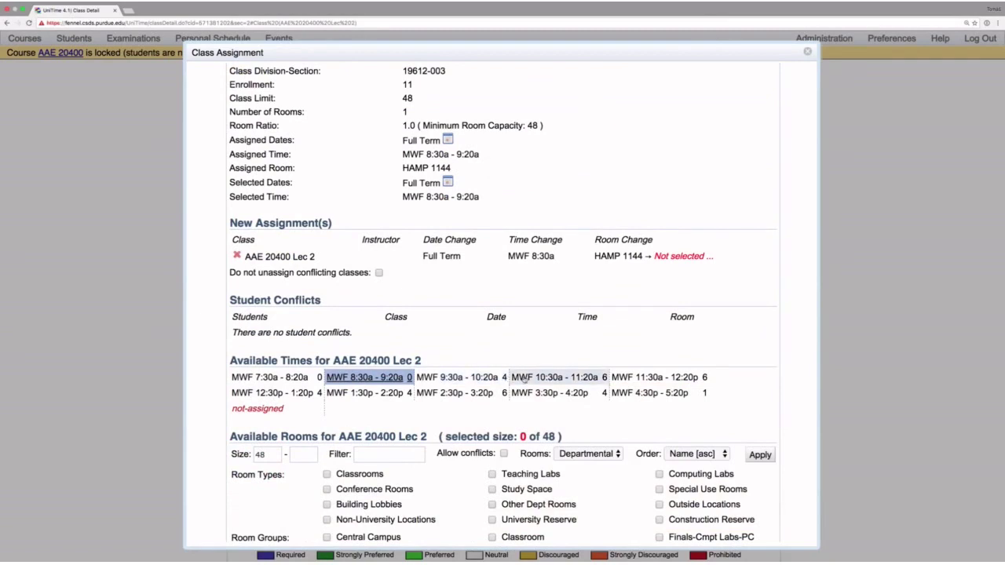
pyautogui.click(534, 379)
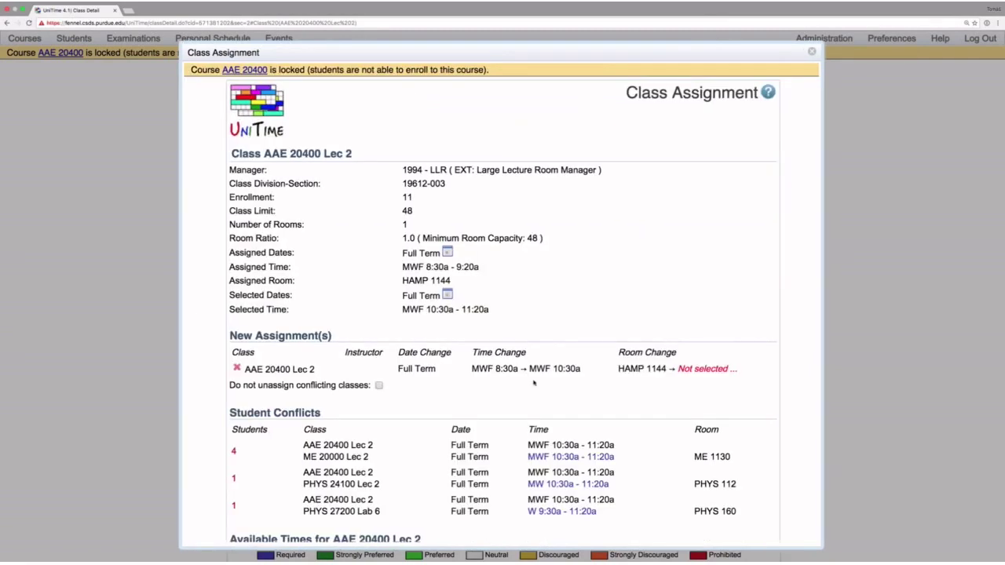
pyautogui.scroll(-10, 534, 382)
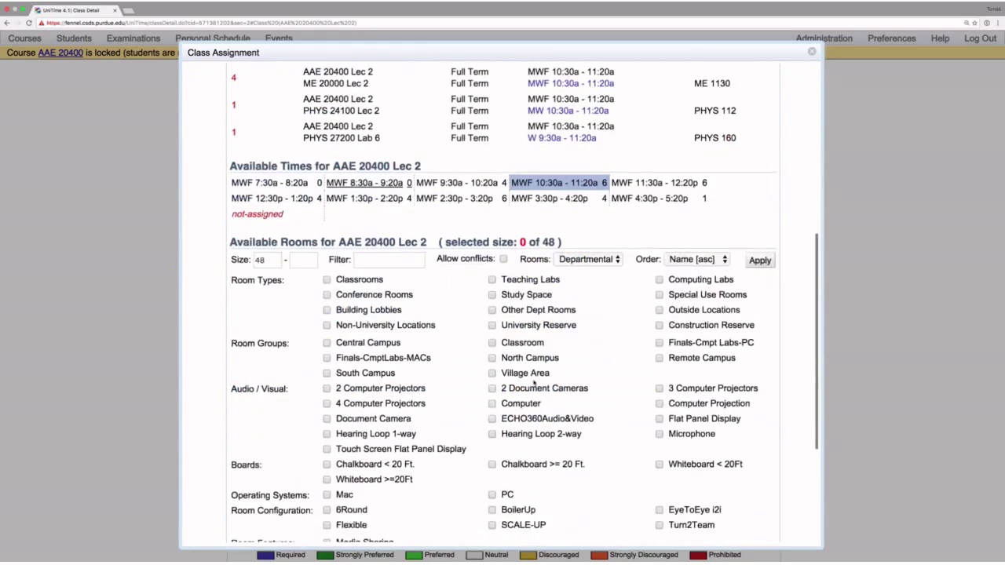
pyautogui.scroll(3, 534, 383)
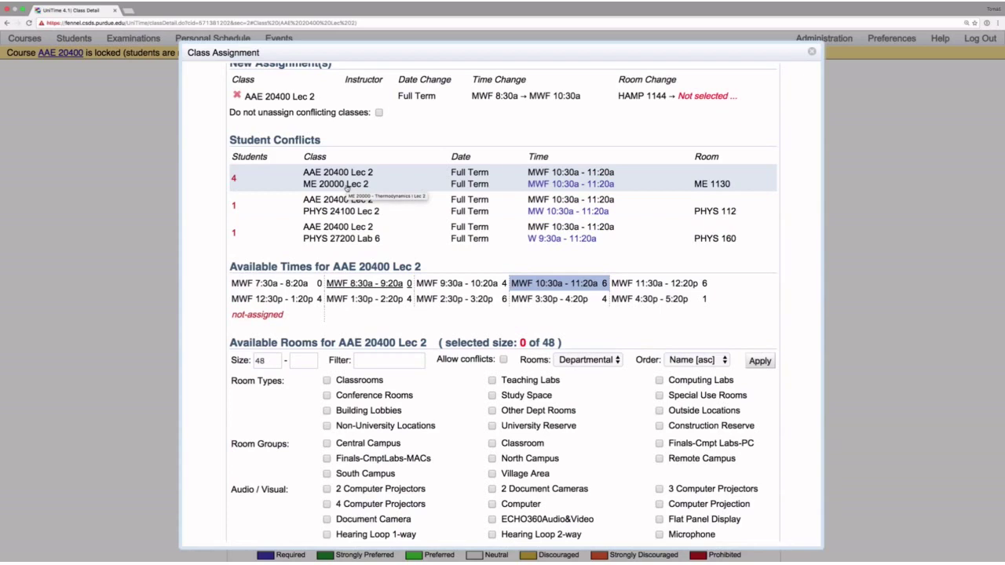
# Select room ME 1012 for AAE 20400 Lec 2 and confirm the new assignment.
pyautogui.scroll(-8, 346, 188)
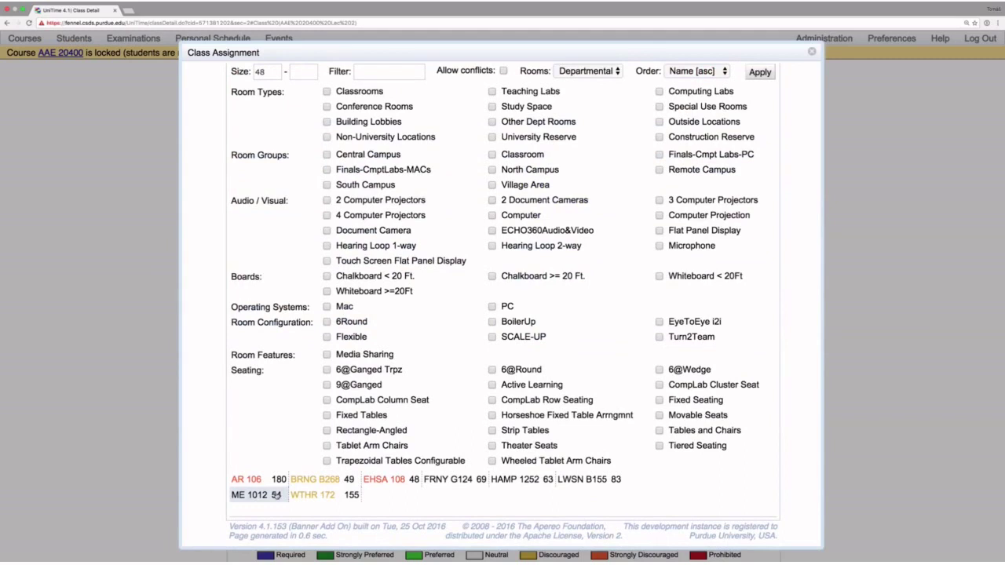
pyautogui.click(277, 496)
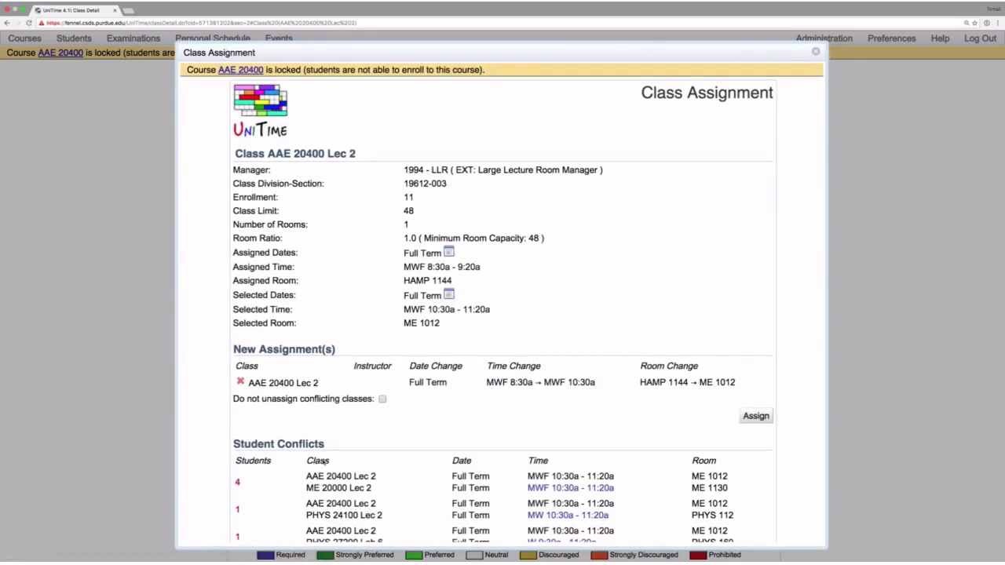
pyautogui.click(758, 416)
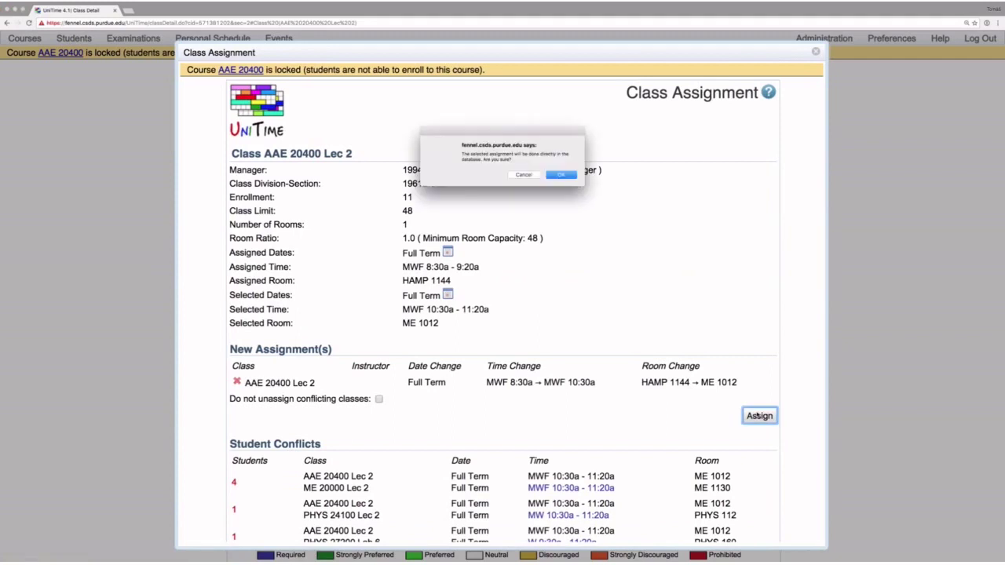
pyautogui.click(562, 174)
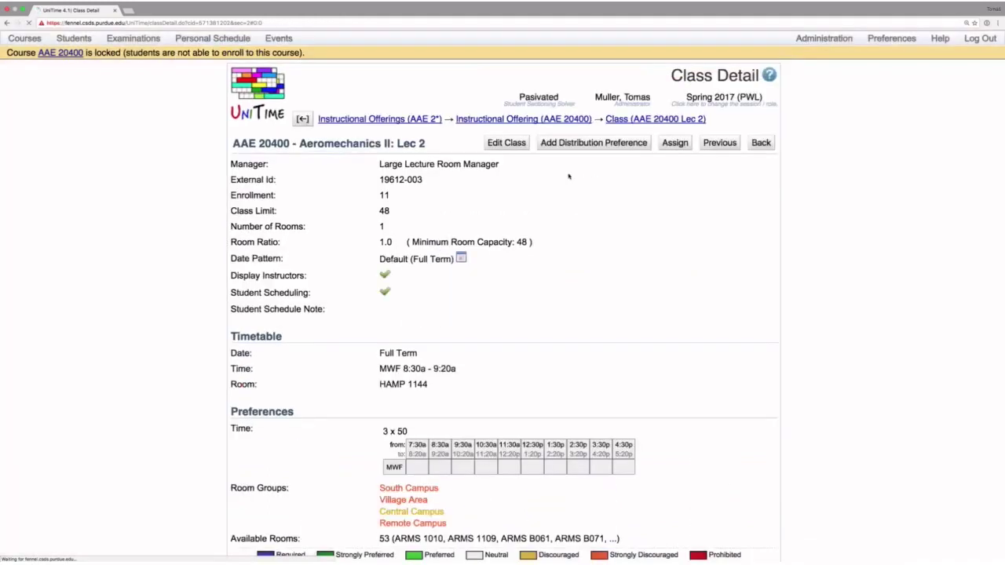
# Unlock the AAE 20400 offering from its detail page and review its enrollments and list of students.
pyautogui.click(372, 150)
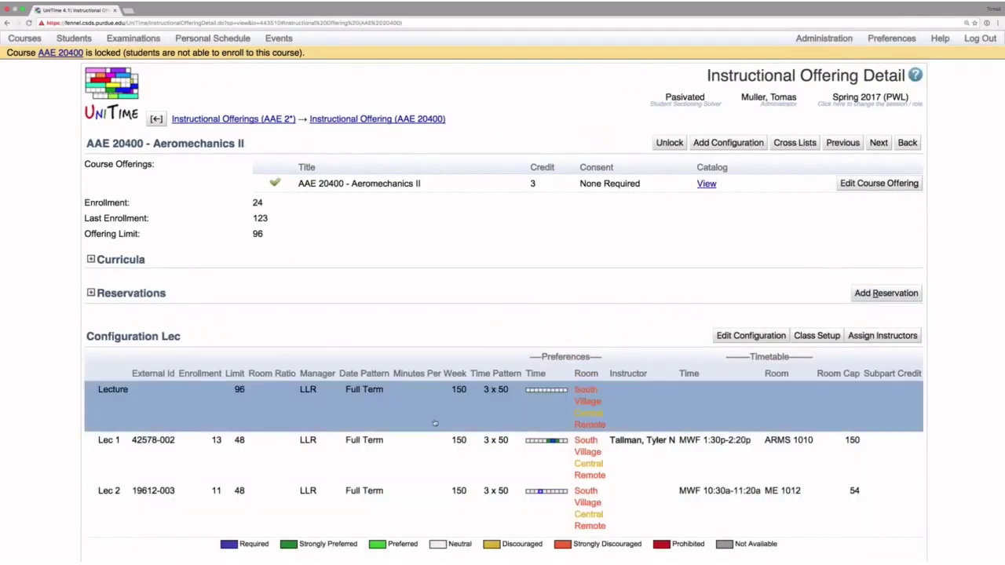
pyautogui.click(670, 142)
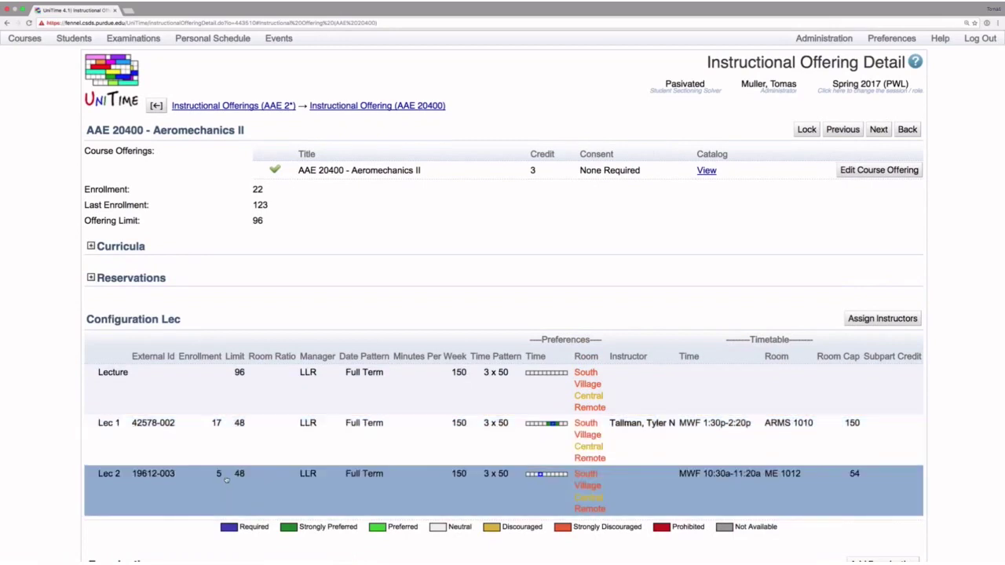
pyautogui.scroll(-7, 225, 481)
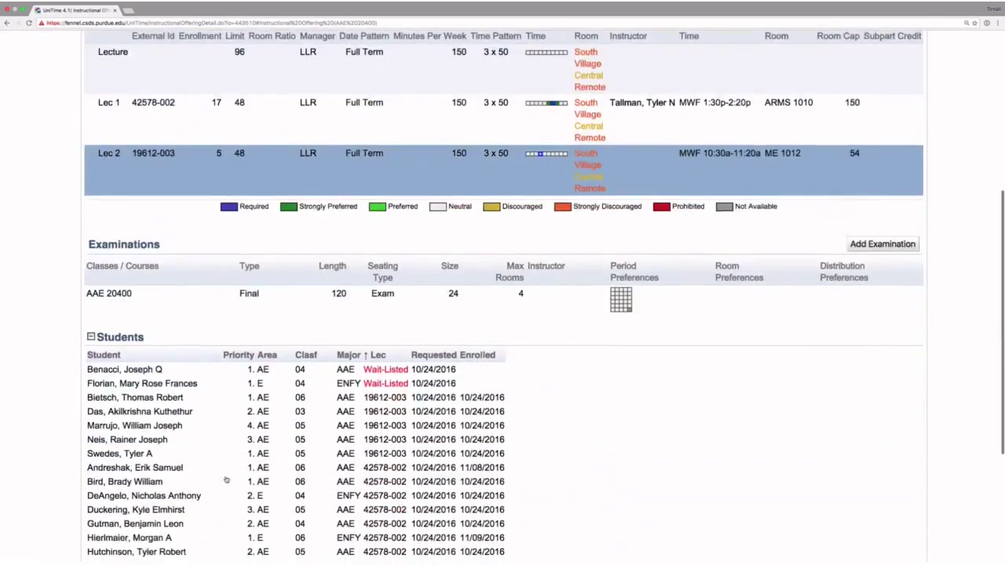
pyautogui.scroll(1, 225, 480)
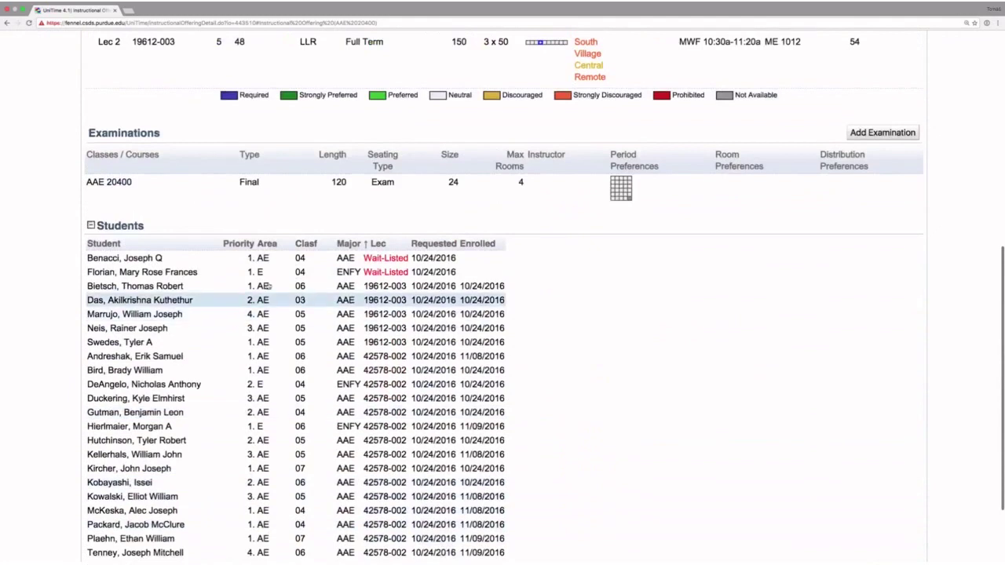
# Open the first wait-listed student's Scheduling Assistant and examine the alternatives for AAE 20400.
pyautogui.click(274, 261)
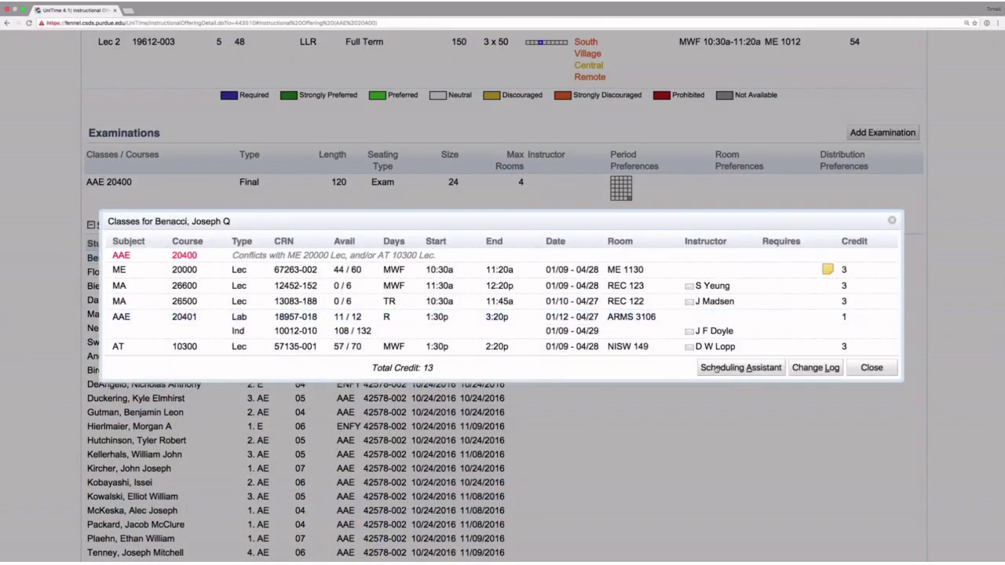
pyautogui.click(717, 369)
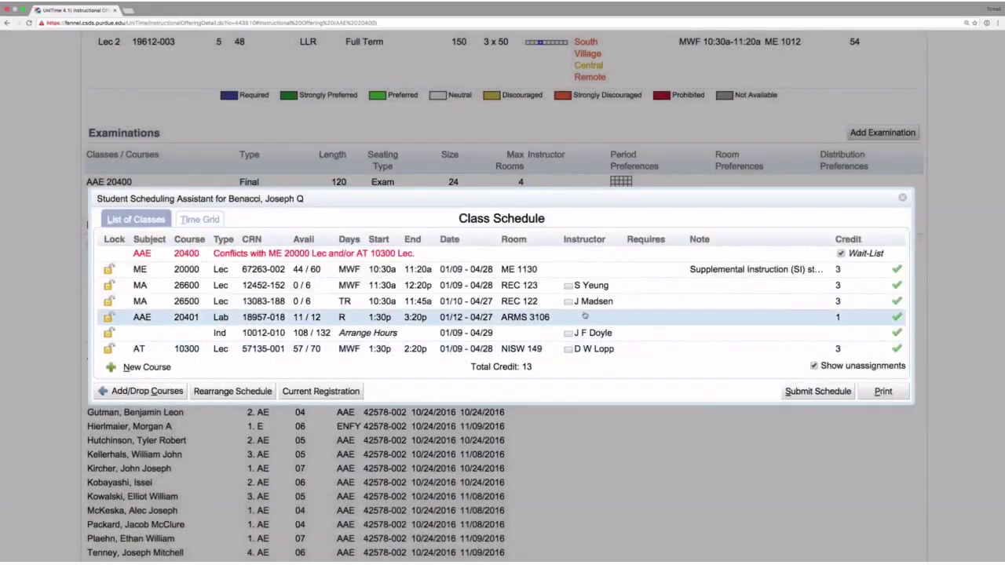
pyautogui.click(550, 254)
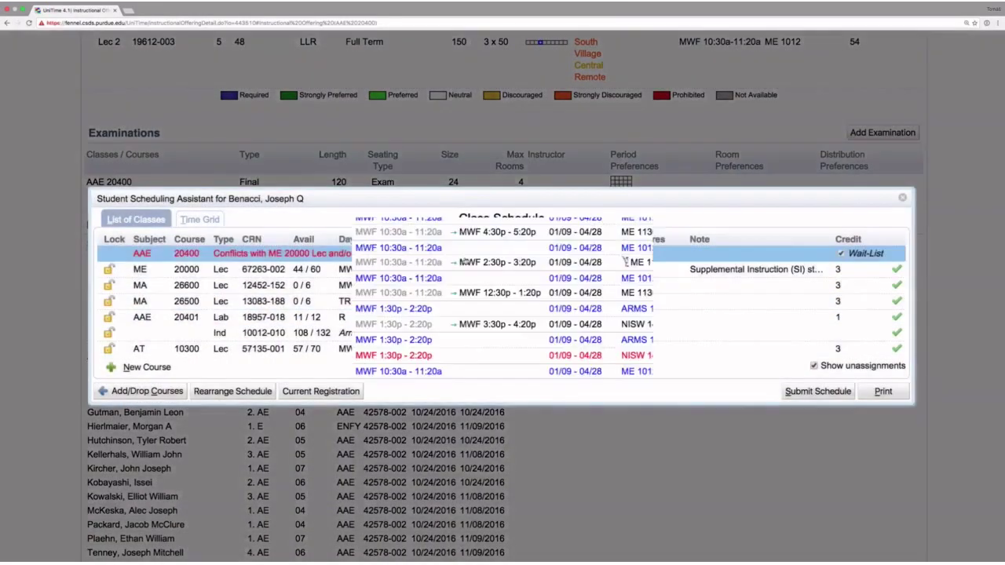
pyautogui.moveTo(428, 201)
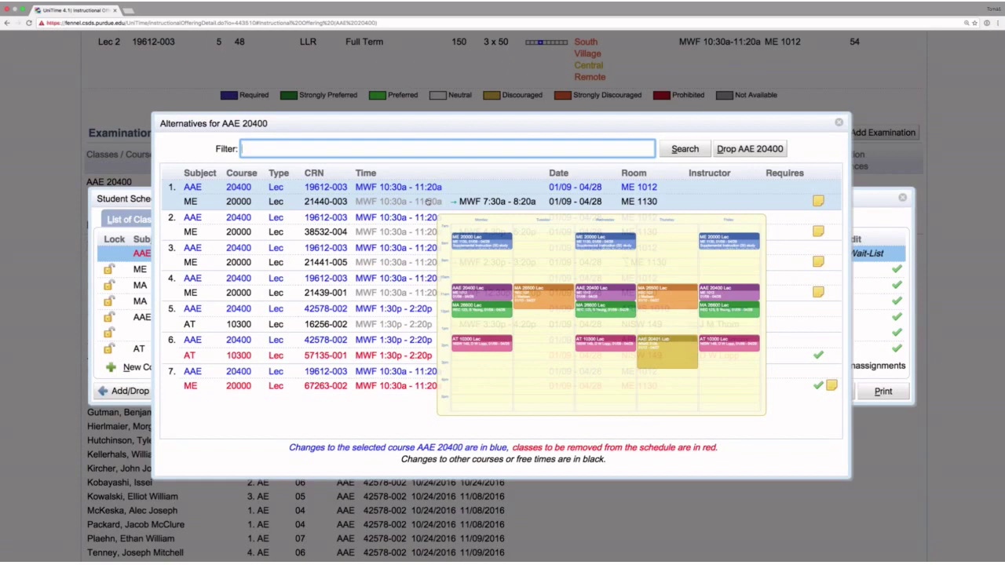
# Leave the student's scheduling dialogs and open the full-page student Scheduling Assistant.
pyautogui.click(685, 106)
pyautogui.scroll(10, 686, 103)
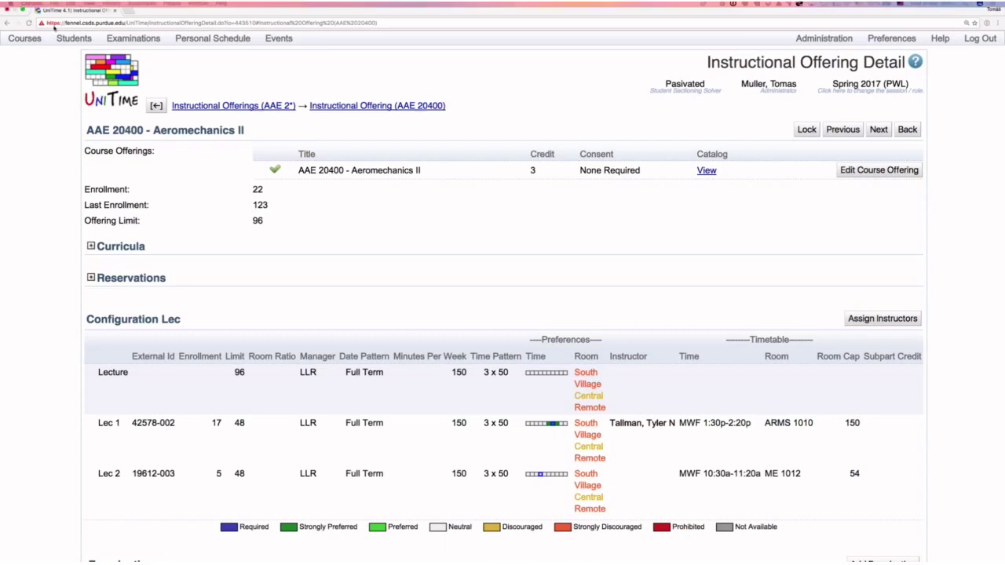
pyautogui.click(71, 40)
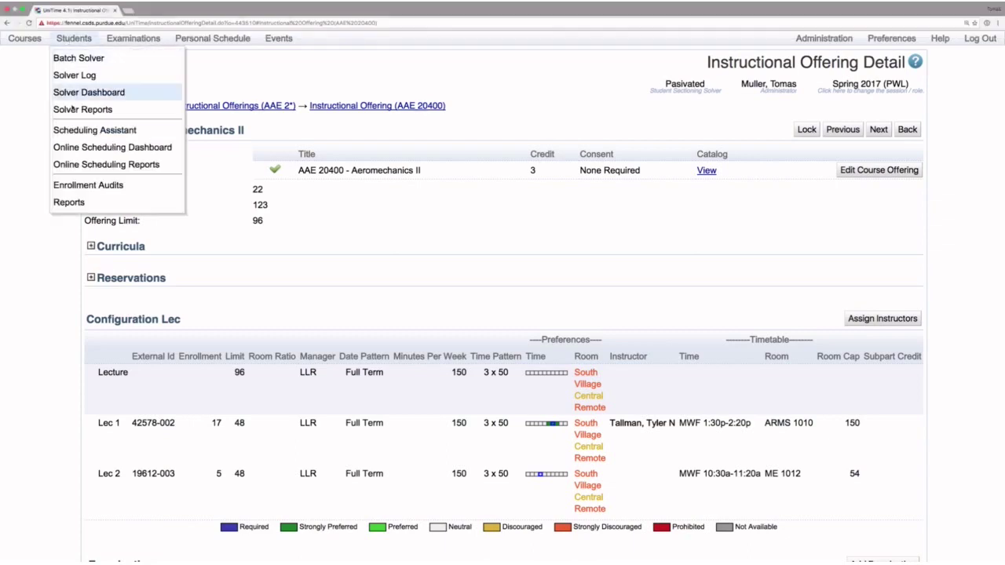
pyautogui.click(76, 131)
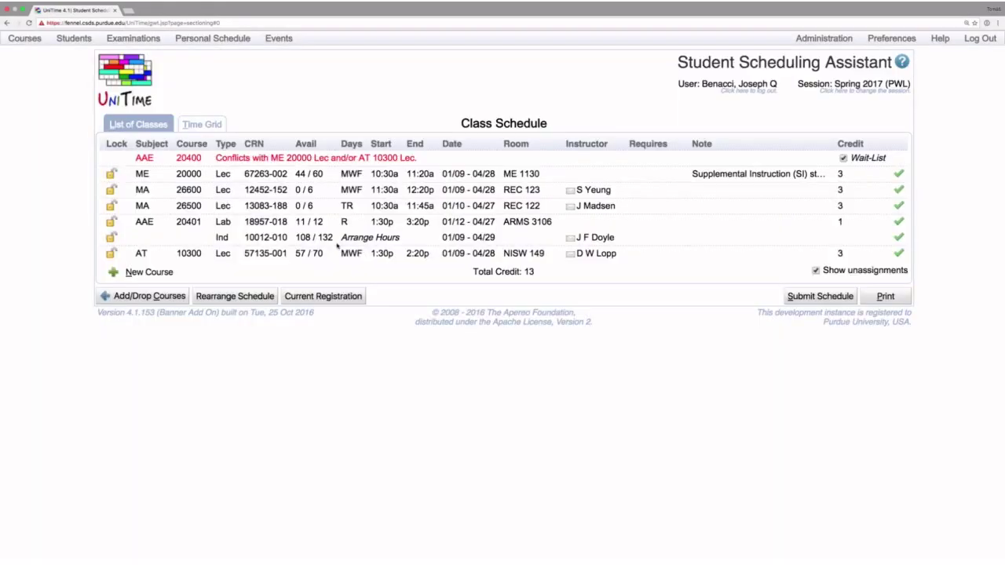
# Choose the AAE 20400 alternative 19612-003 that moves ME 20000 to section 21440-003, MWF 7:30a - 8:20a.
pyautogui.click(350, 160)
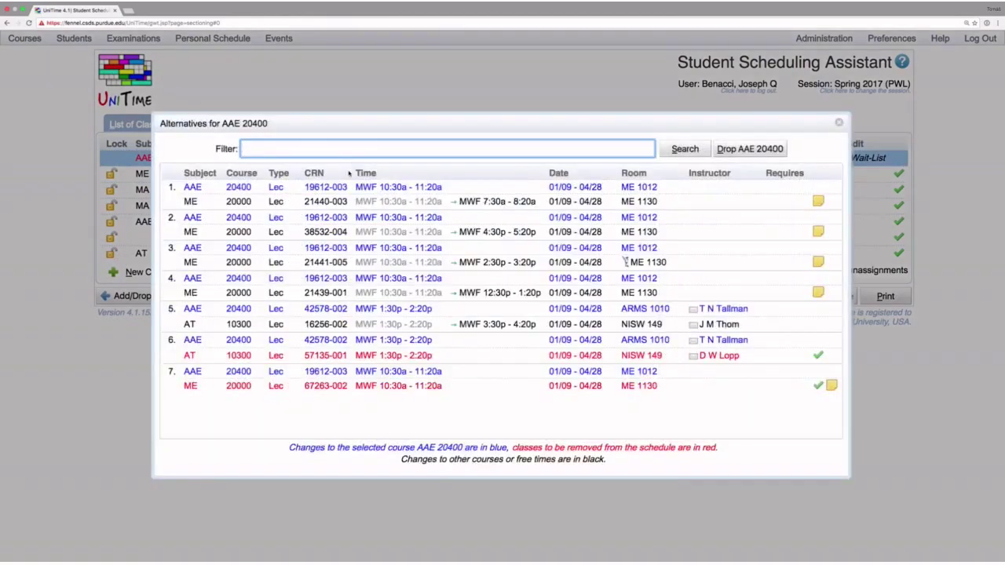
pyautogui.click(349, 193)
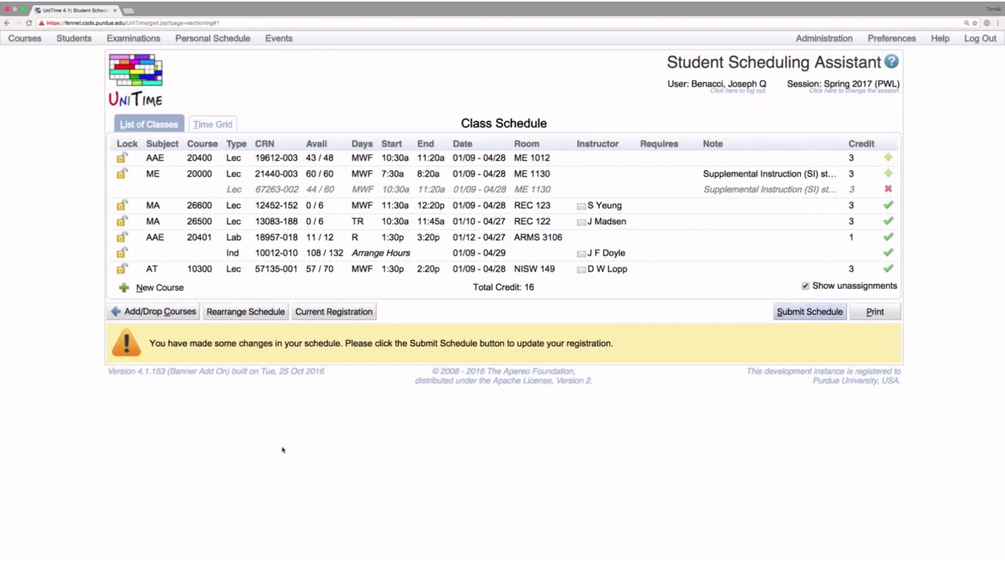
pyautogui.click(803, 312)
pyautogui.click(803, 313)
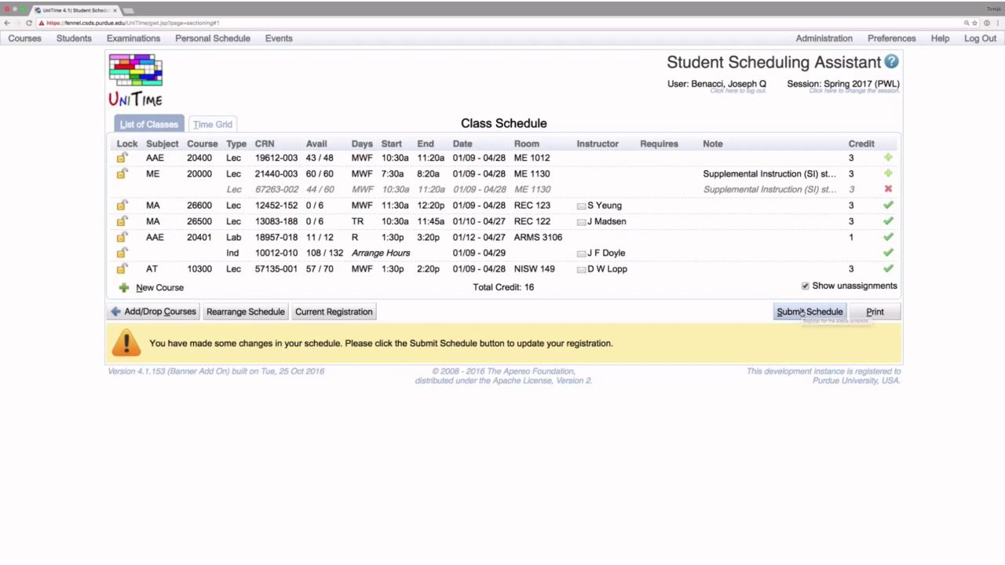
pyautogui.click(803, 313)
pyautogui.click(803, 313)
pyautogui.click(803, 313)
pyautogui.click(802, 312)
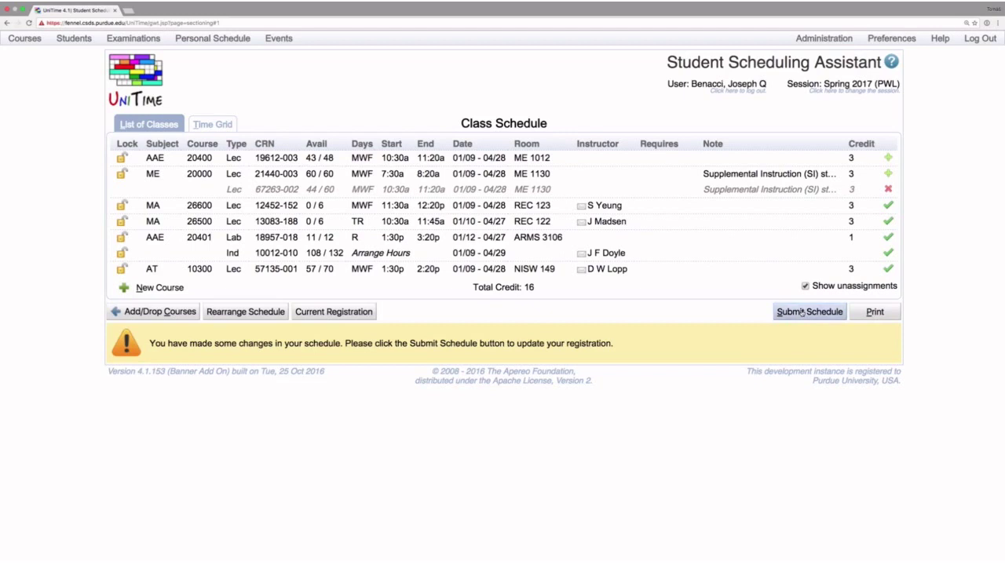
pyautogui.click(803, 312)
pyautogui.click(802, 313)
pyautogui.click(801, 313)
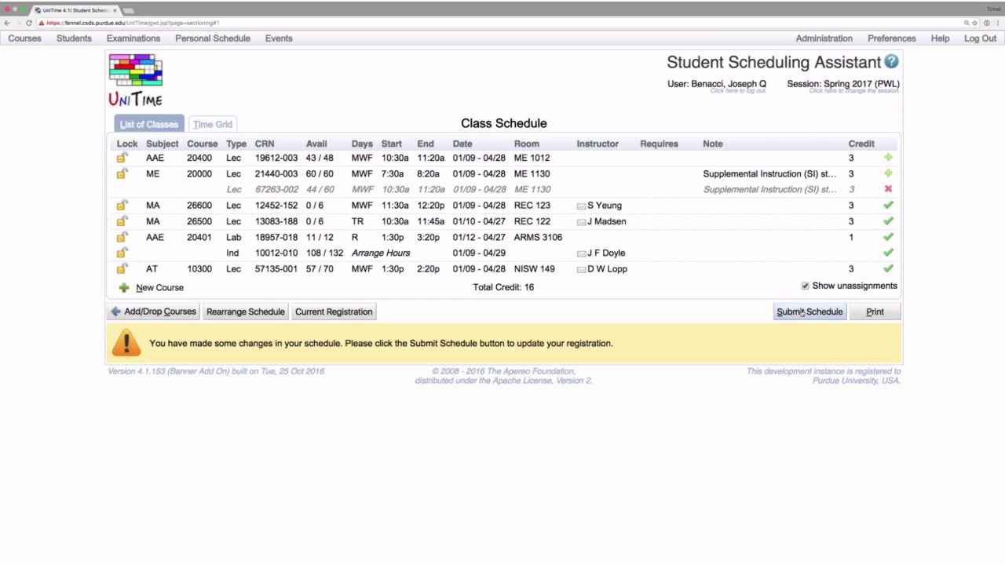
pyautogui.click(802, 312)
pyautogui.click(801, 313)
pyautogui.click(802, 313)
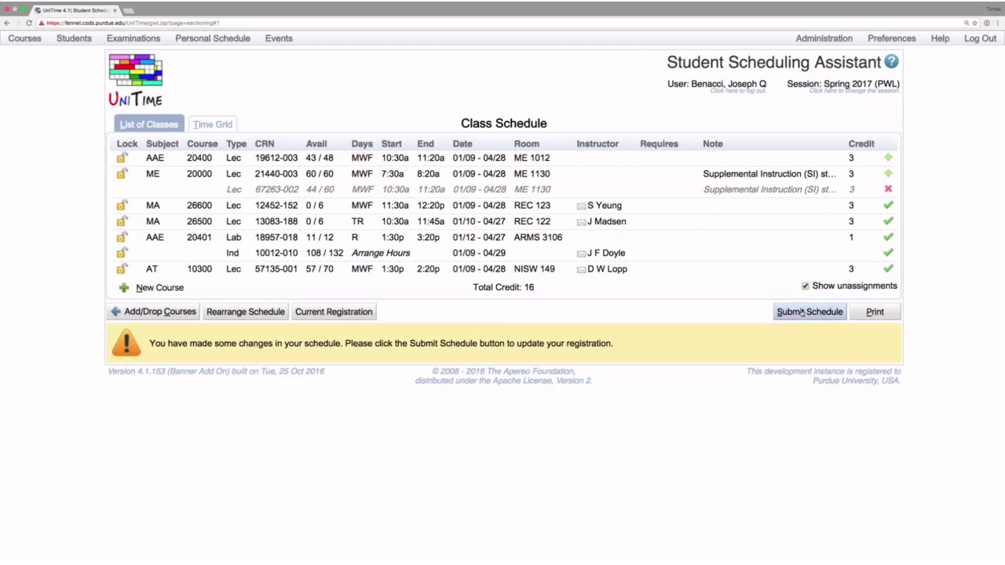
pyautogui.click(802, 313)
pyautogui.click(802, 312)
pyautogui.click(802, 312)
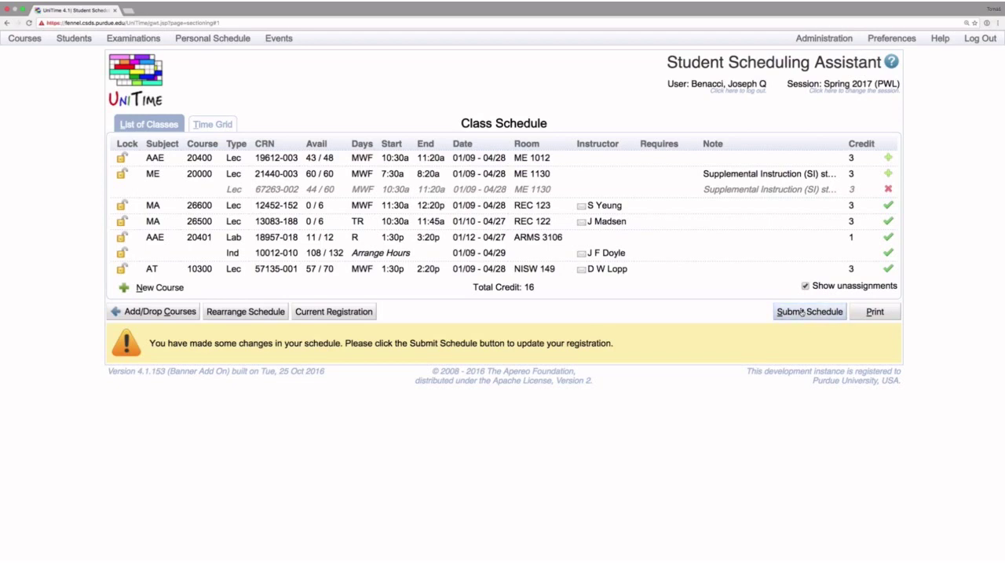
pyautogui.click(802, 312)
pyautogui.click(801, 313)
pyautogui.click(802, 313)
pyautogui.click(801, 312)
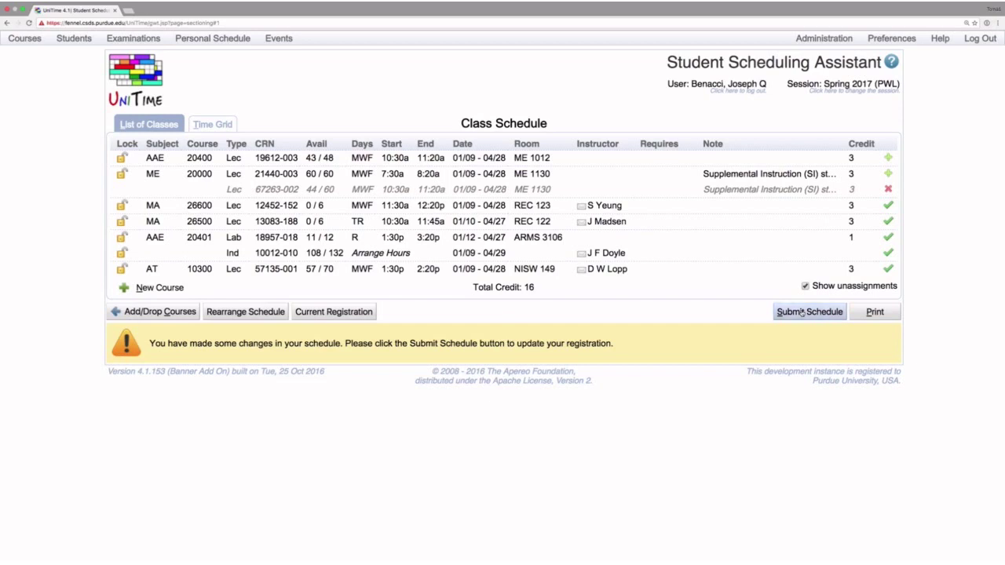
pyautogui.click(802, 313)
pyautogui.click(802, 313)
pyautogui.click(802, 312)
pyautogui.click(801, 312)
pyautogui.click(801, 313)
pyautogui.click(802, 313)
pyautogui.click(802, 313)
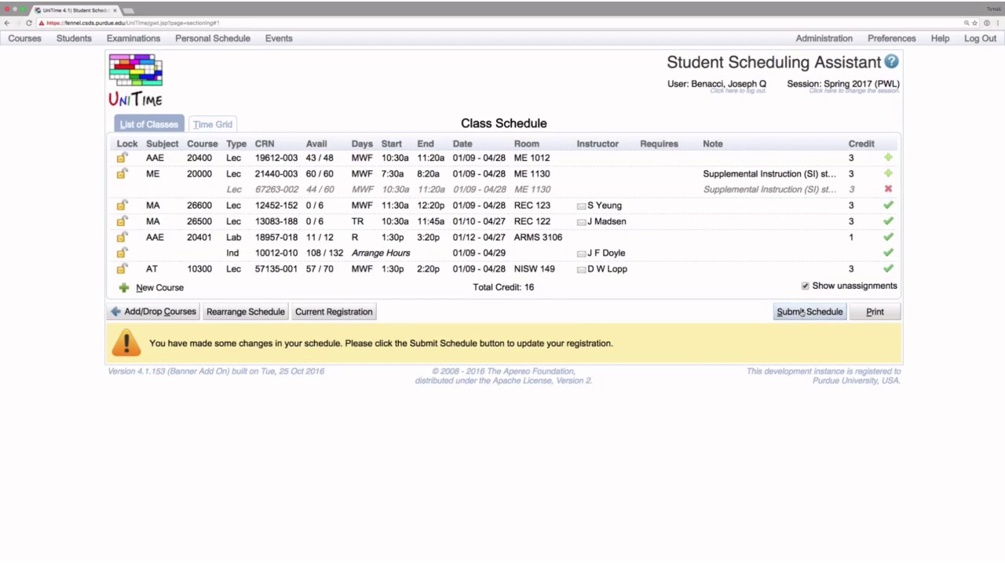
pyautogui.click(802, 313)
pyautogui.click(802, 313)
pyautogui.click(802, 313)
pyautogui.click(802, 312)
pyautogui.click(802, 312)
pyautogui.click(801, 313)
pyautogui.click(802, 312)
pyautogui.click(801, 312)
pyautogui.click(802, 312)
pyautogui.click(802, 312)
pyautogui.click(802, 313)
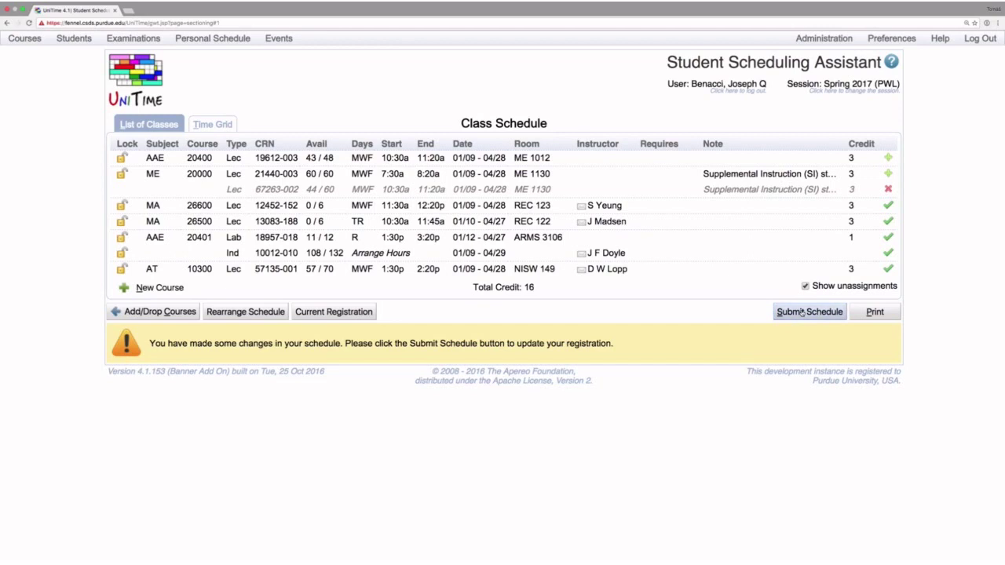
pyautogui.click(802, 313)
pyautogui.click(801, 312)
pyautogui.click(802, 312)
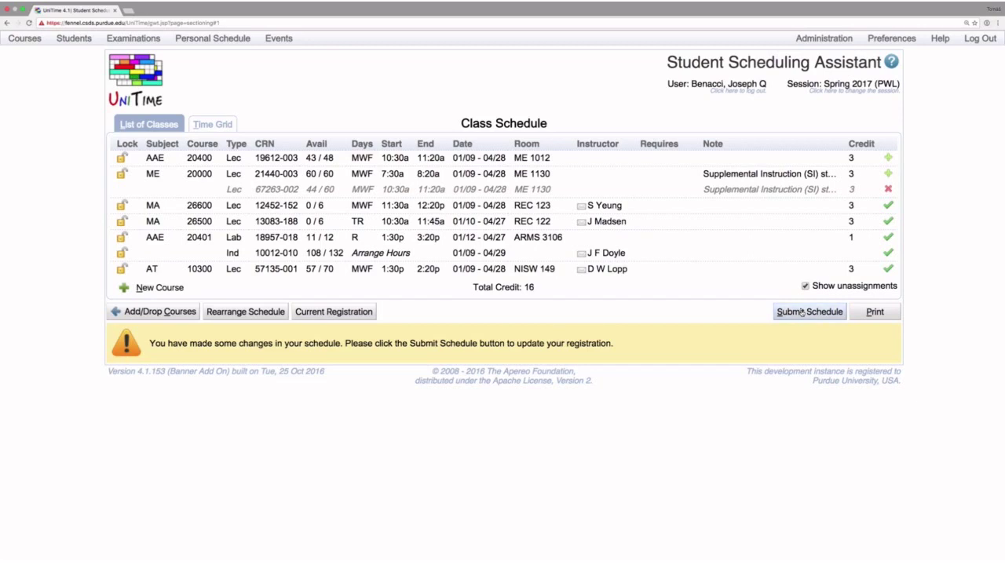
pyautogui.click(802, 312)
pyautogui.click(801, 312)
# Log out of the current student's Scheduling Assistant session, discarding the unsaved schedule changes.
pyautogui.click(722, 85)
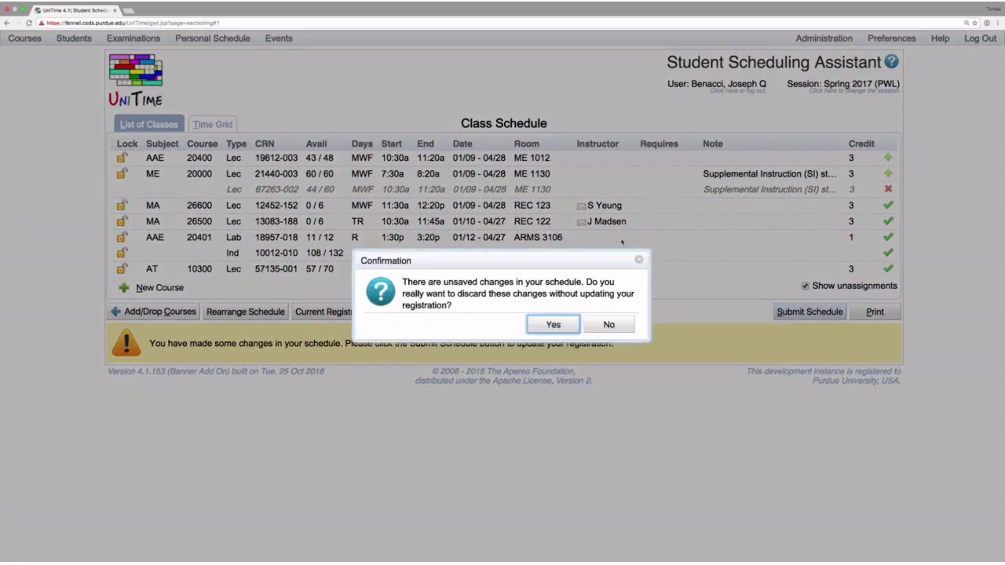
pyautogui.click(552, 325)
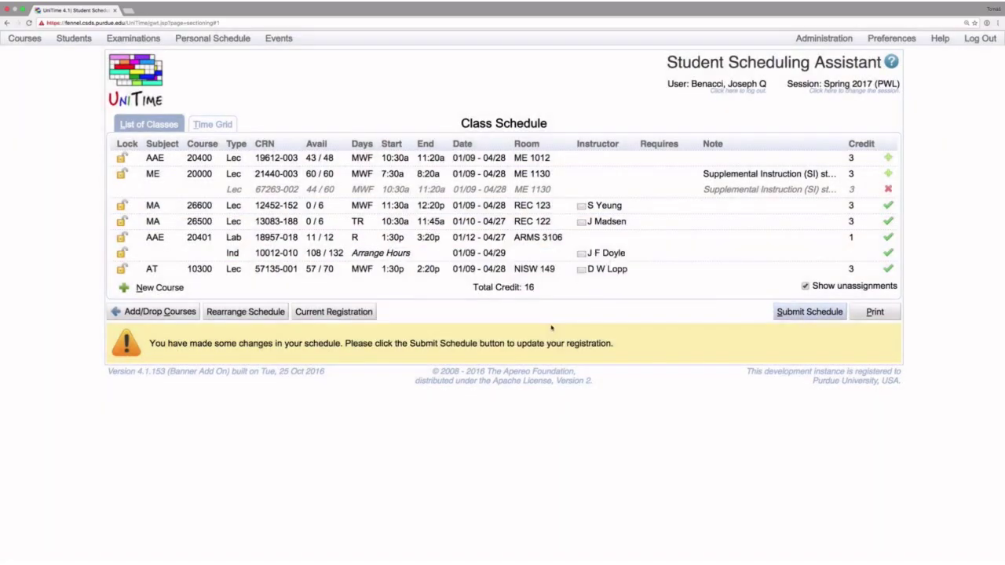